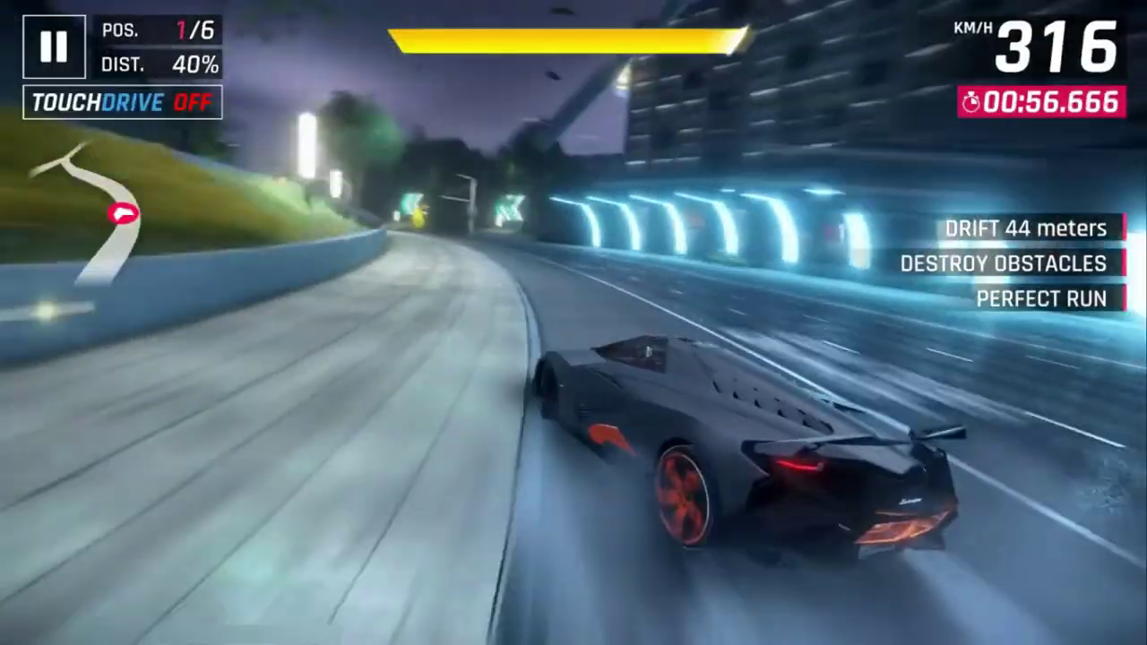
key("space")
key("space")
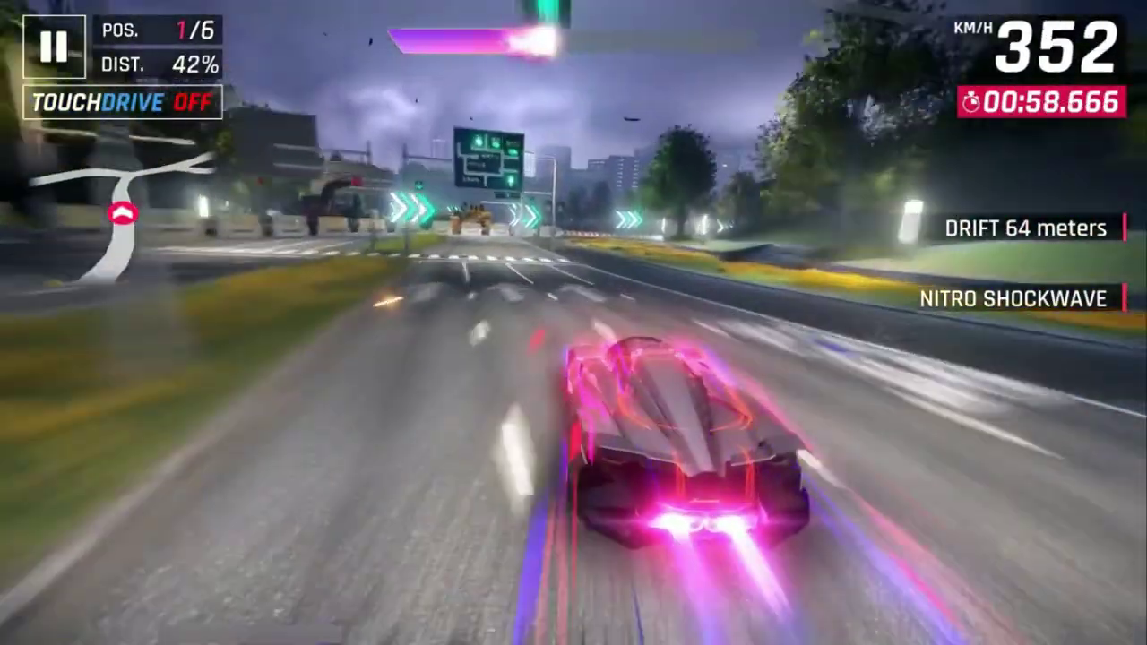
key("Left")
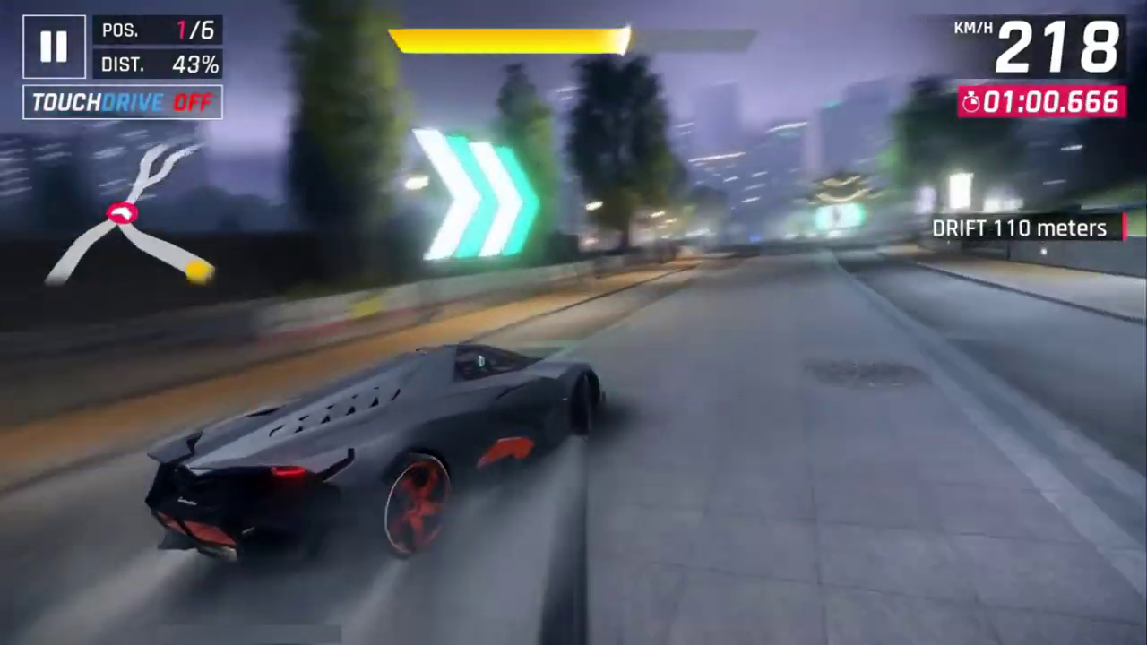
key("space")
key("space")
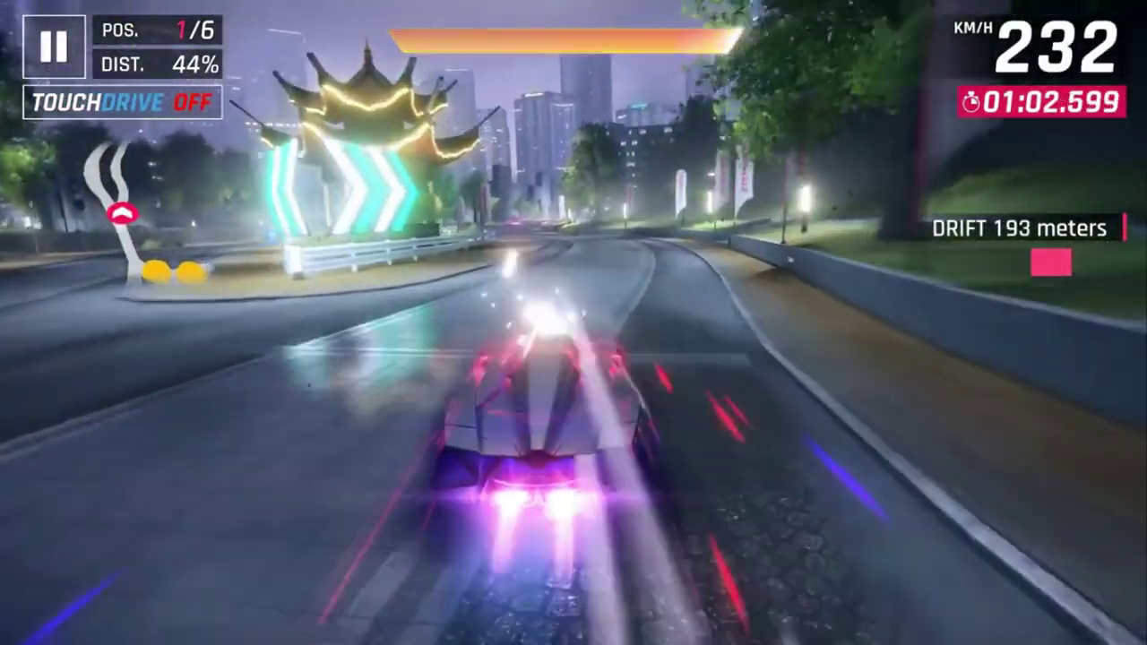
key("Down")
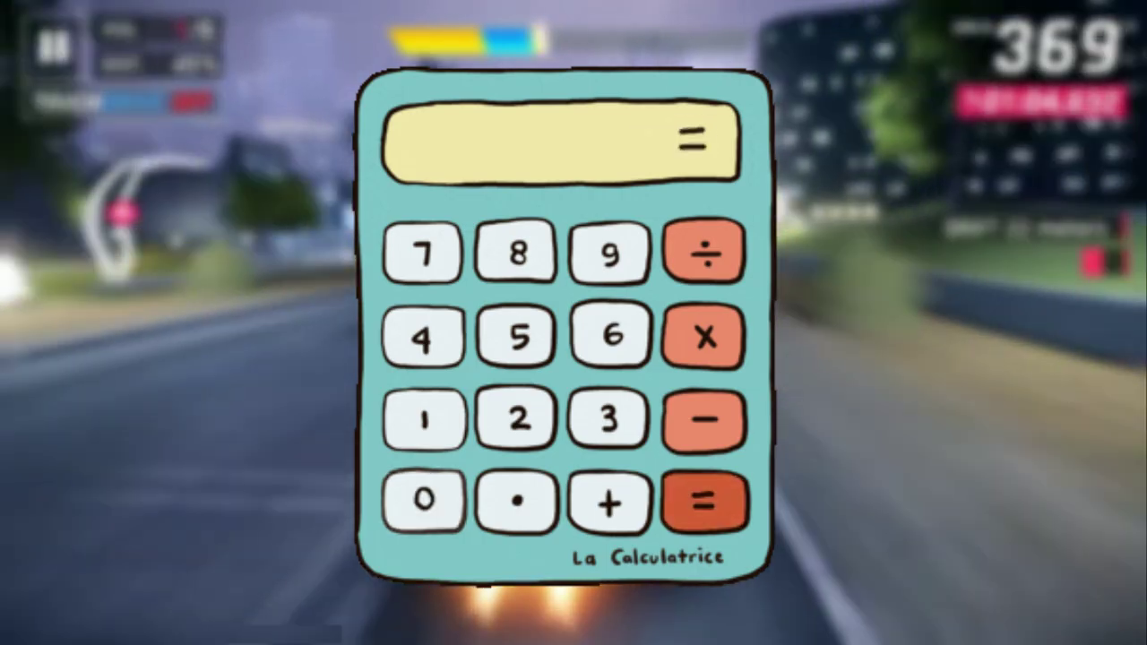
key("Right")
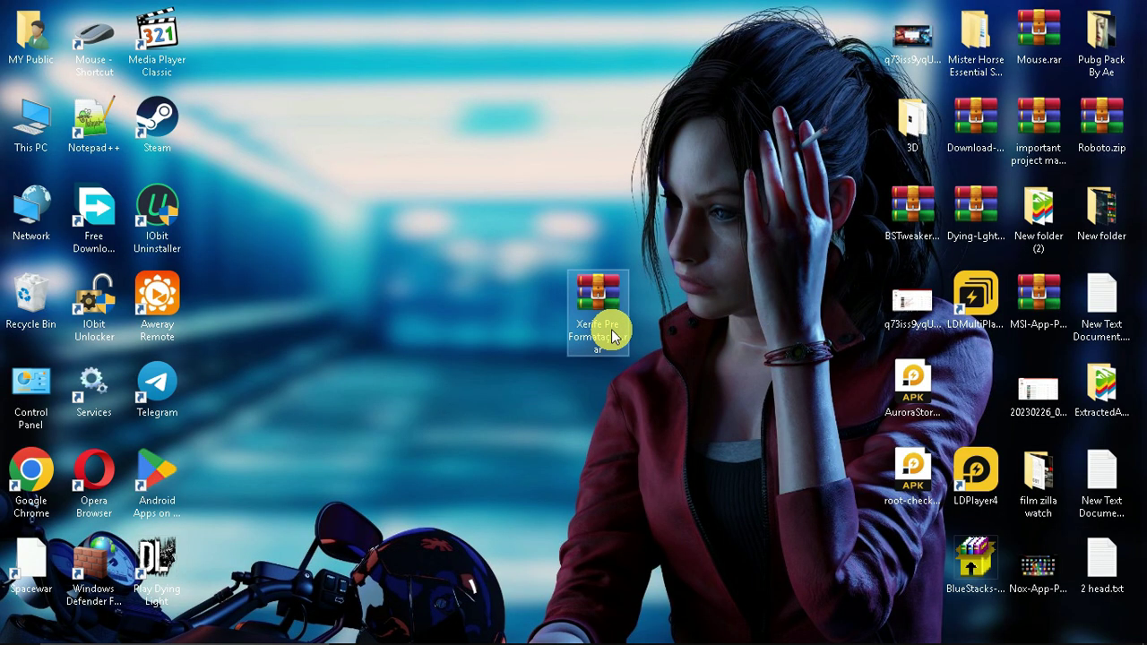
Extract the Xerife Pre Formatação archive to the desktop and place the extracted executable beside it
left_click(610, 323)
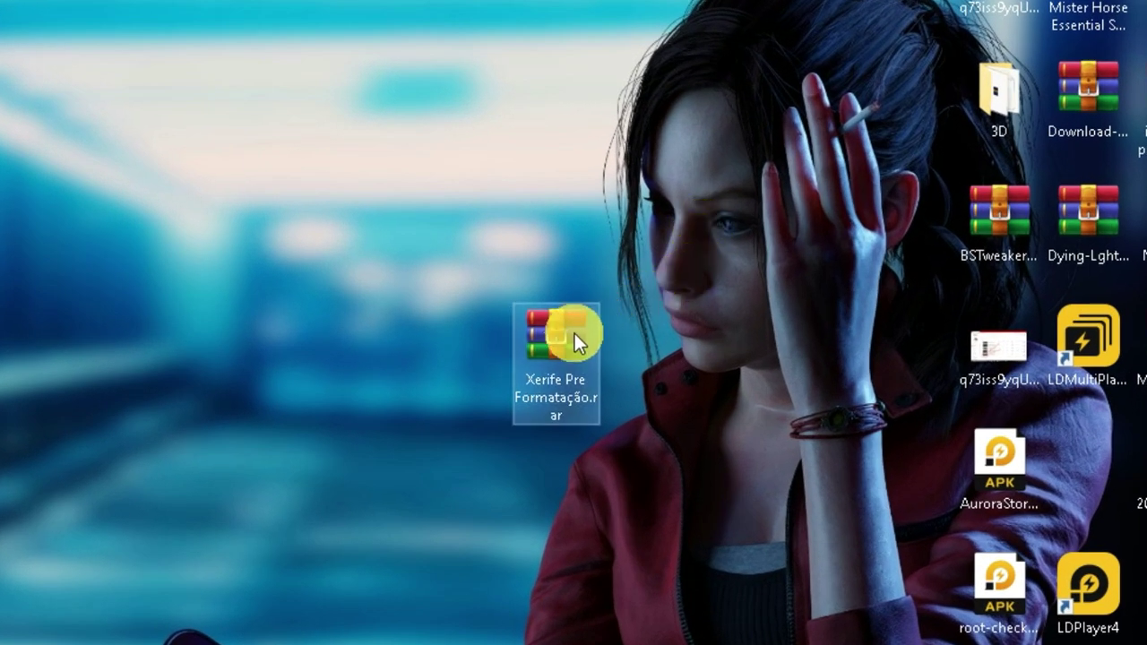
right_click(575, 333)
left_click(615, 362)
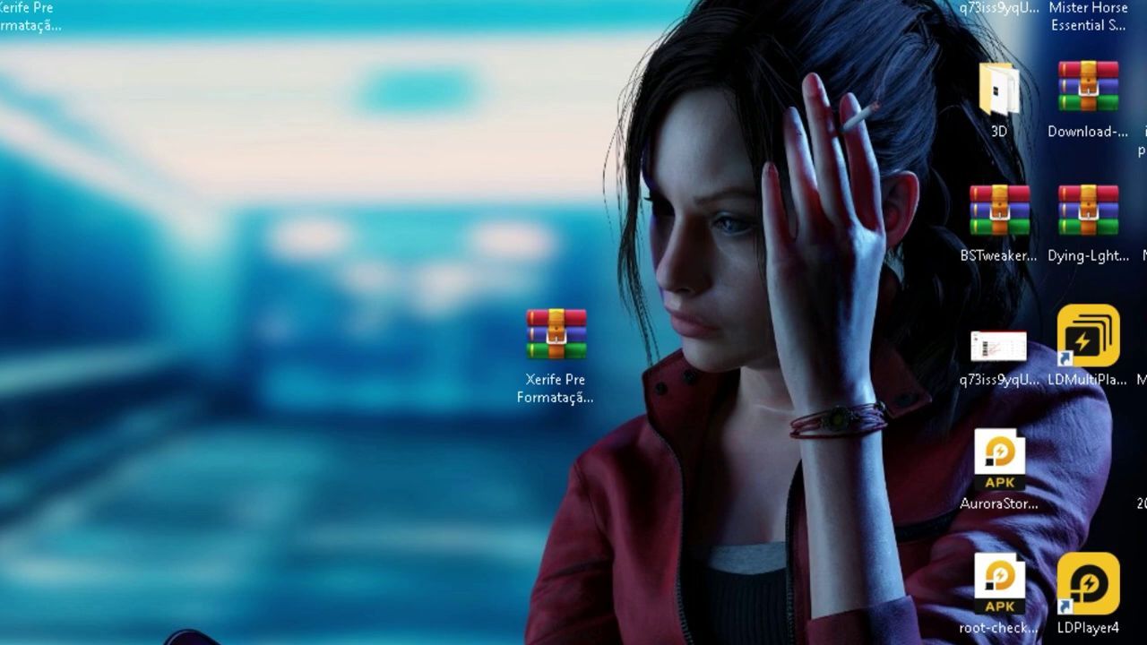
left_click_drag(38, 45, 688, 427)
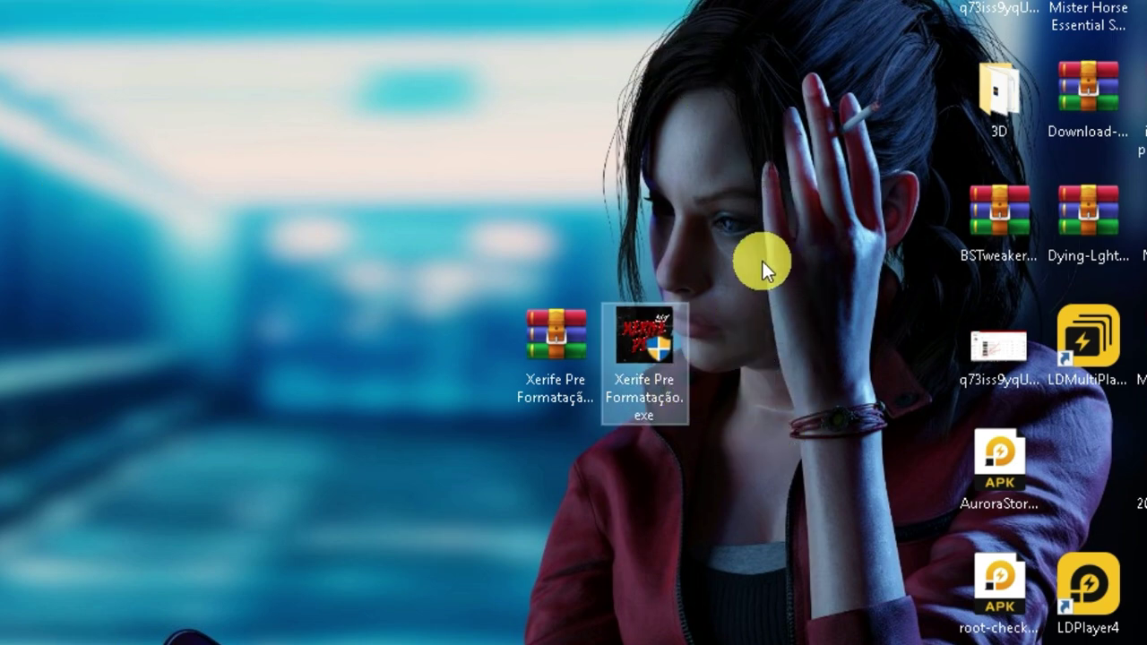
left_click(762, 261)
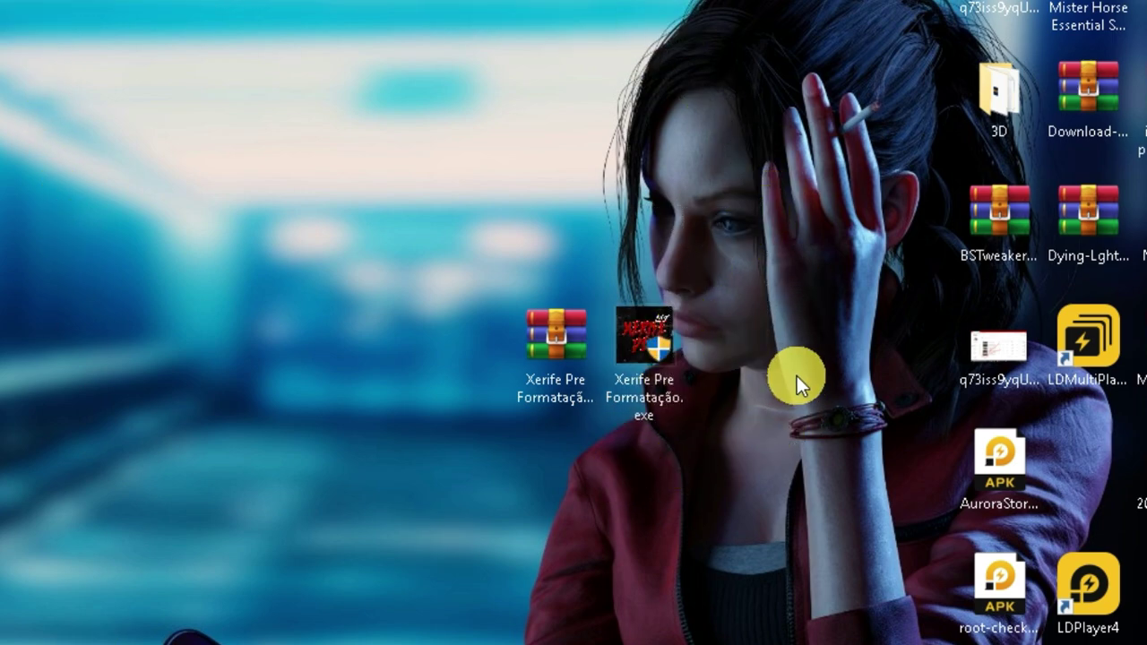
Create a desktop folder named "lag fix" and rename the extracted executable to lag fix.exe
right_click(682, 216)
mouse_move(739, 408)
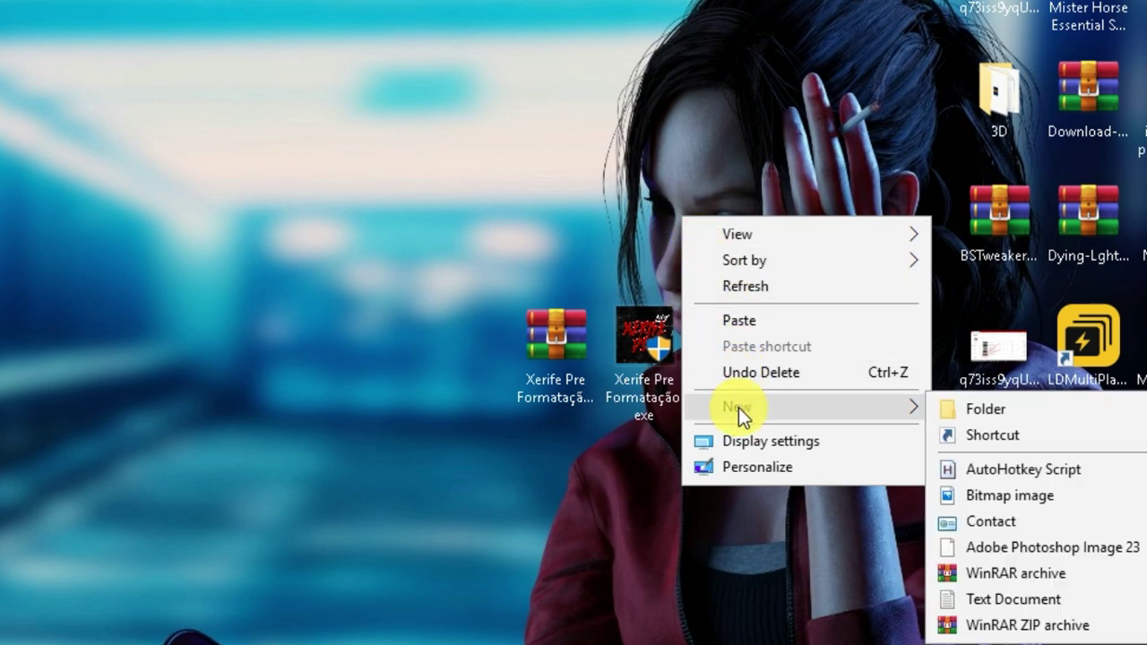
left_click(967, 407)
key("BackSpace")
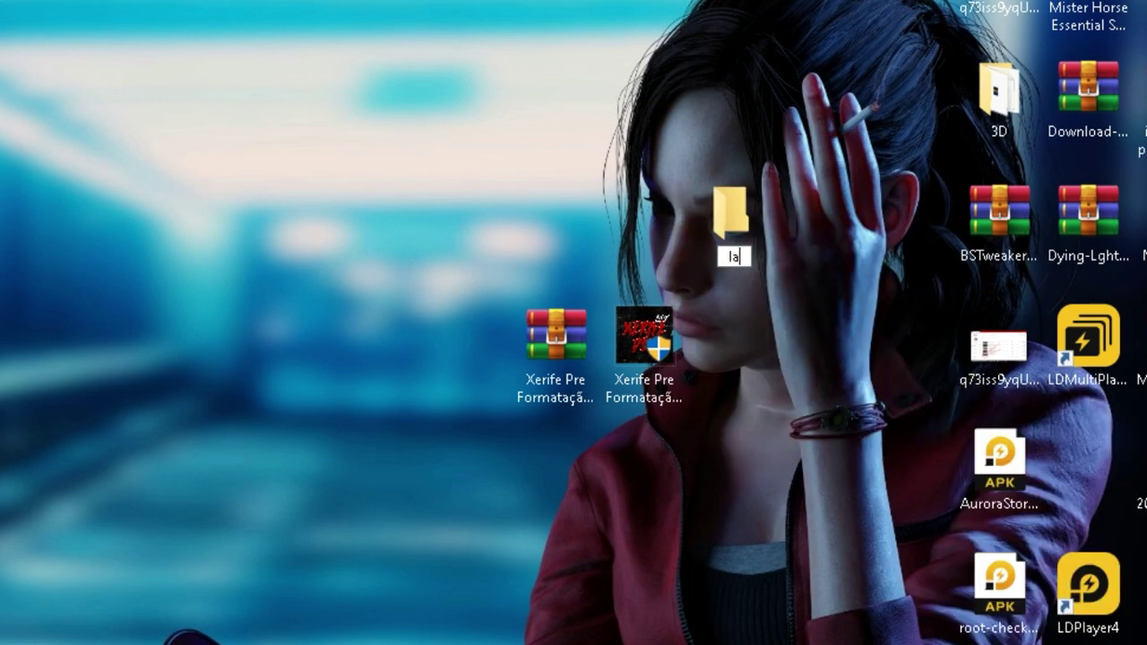
type("lag fi")
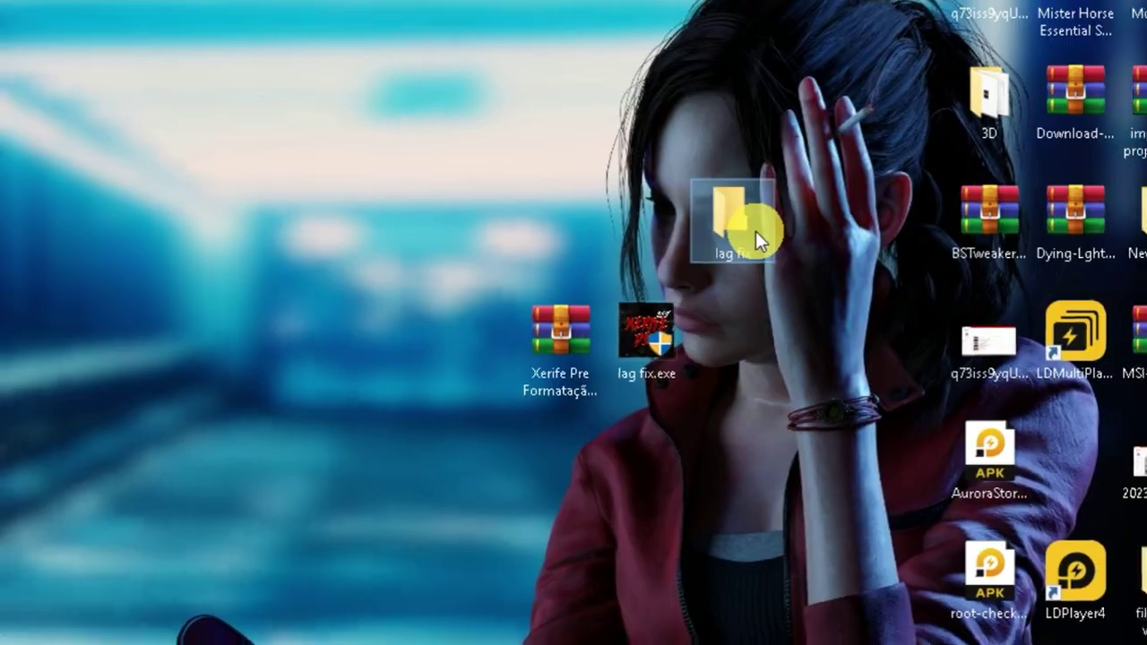
Move lag fix.exe from the desktop into the lag fix folder and show the folder contents maximized with large icons
left_click_drag(759, 239, 739, 240)
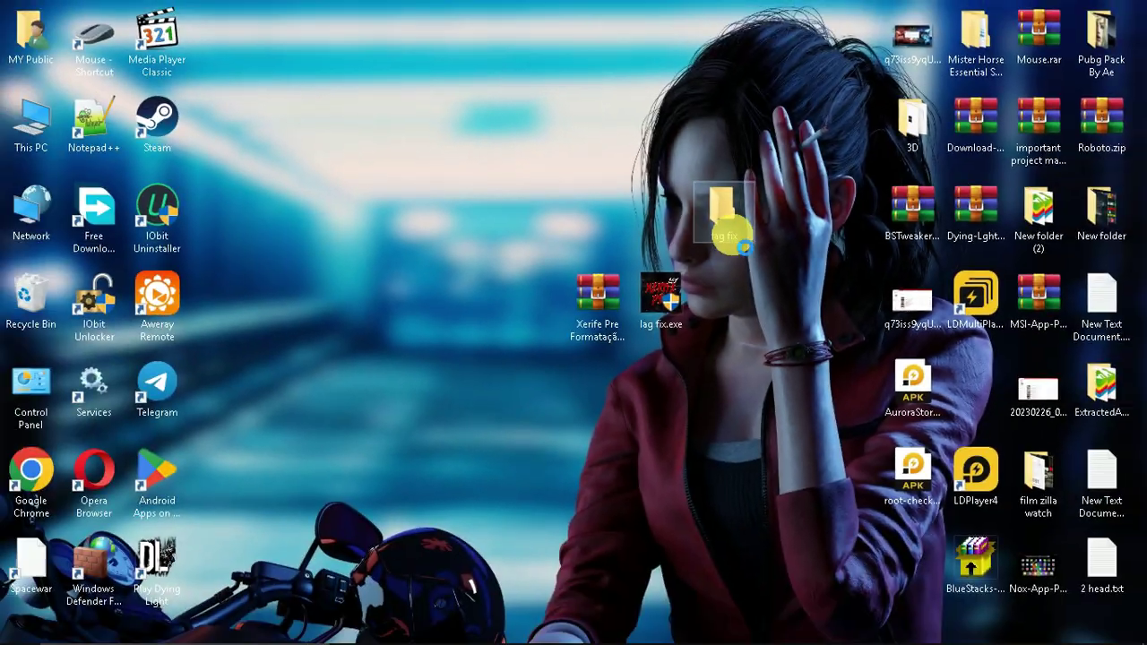
double_click(728, 224)
key("super+Down")
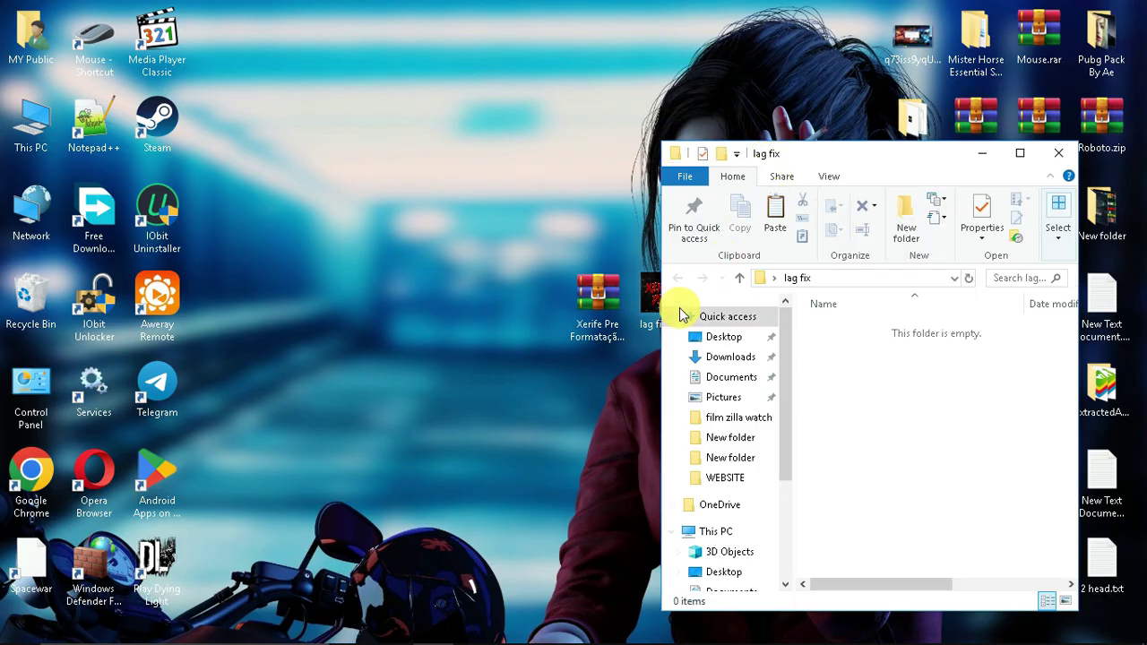
left_click_drag(644, 314, 847, 363)
double_click(871, 153)
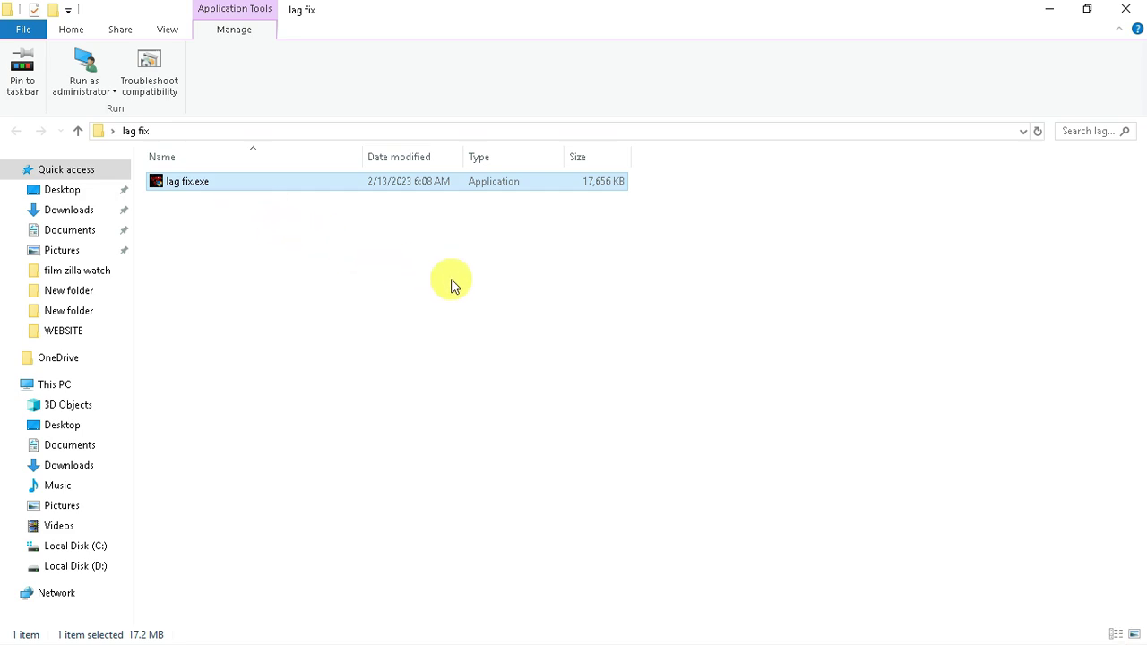
scroll(284, 272, "up", 5)
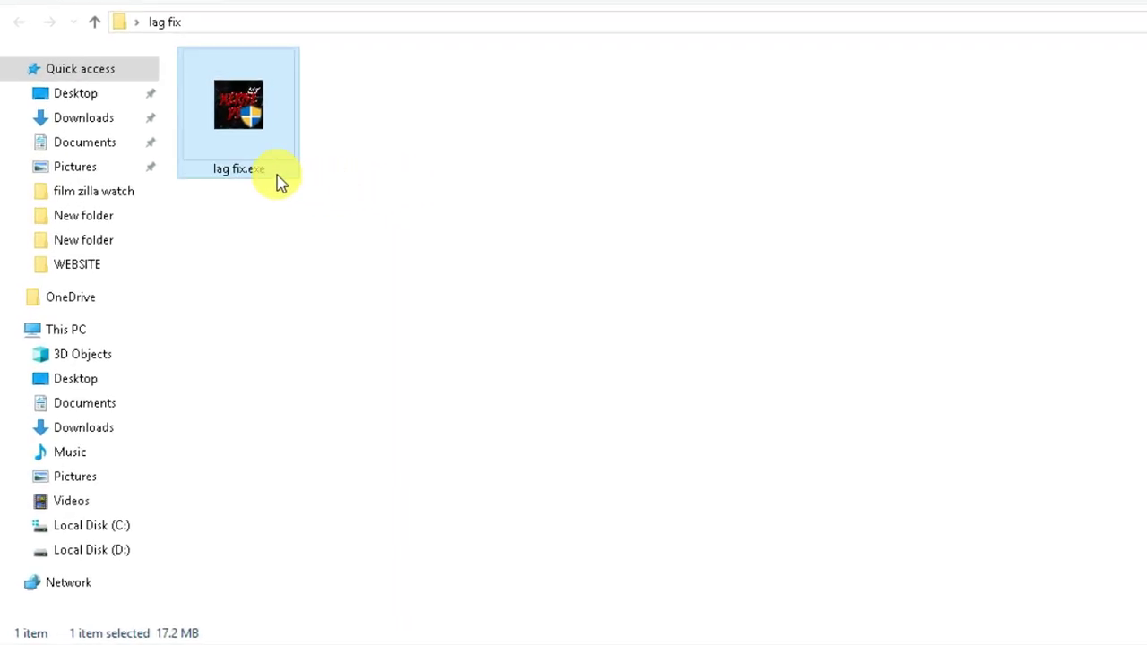
Set the compatibility properties of lag fix.exe to run the program as an administrator
right_click(258, 162)
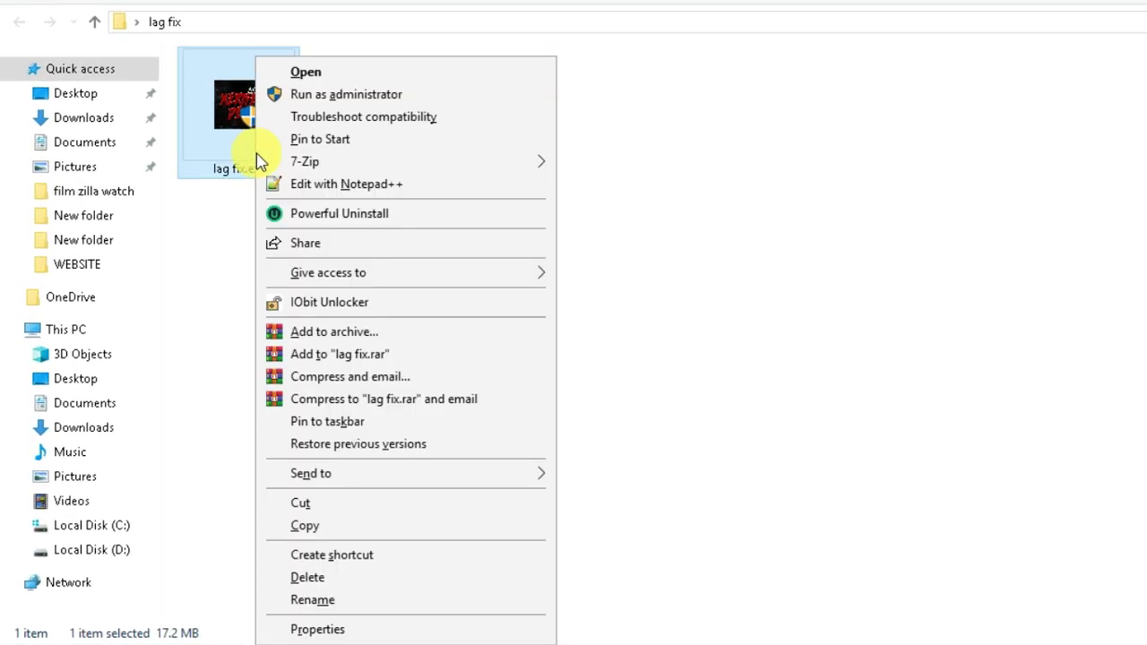
left_click(337, 628)
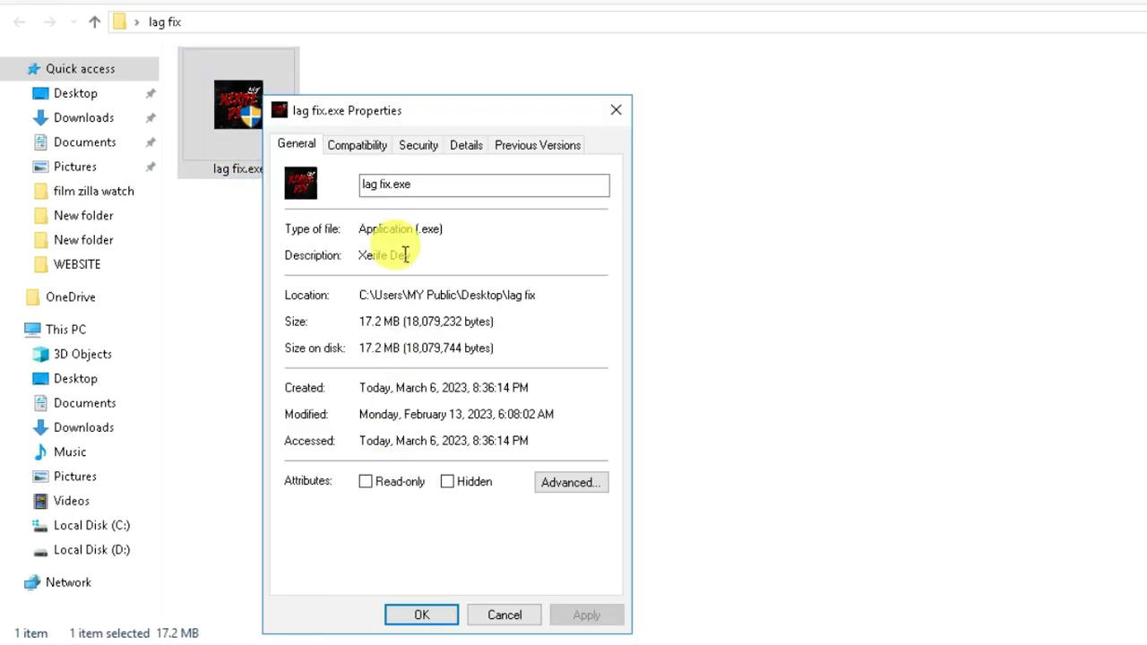
left_click(357, 144)
left_click(316, 529)
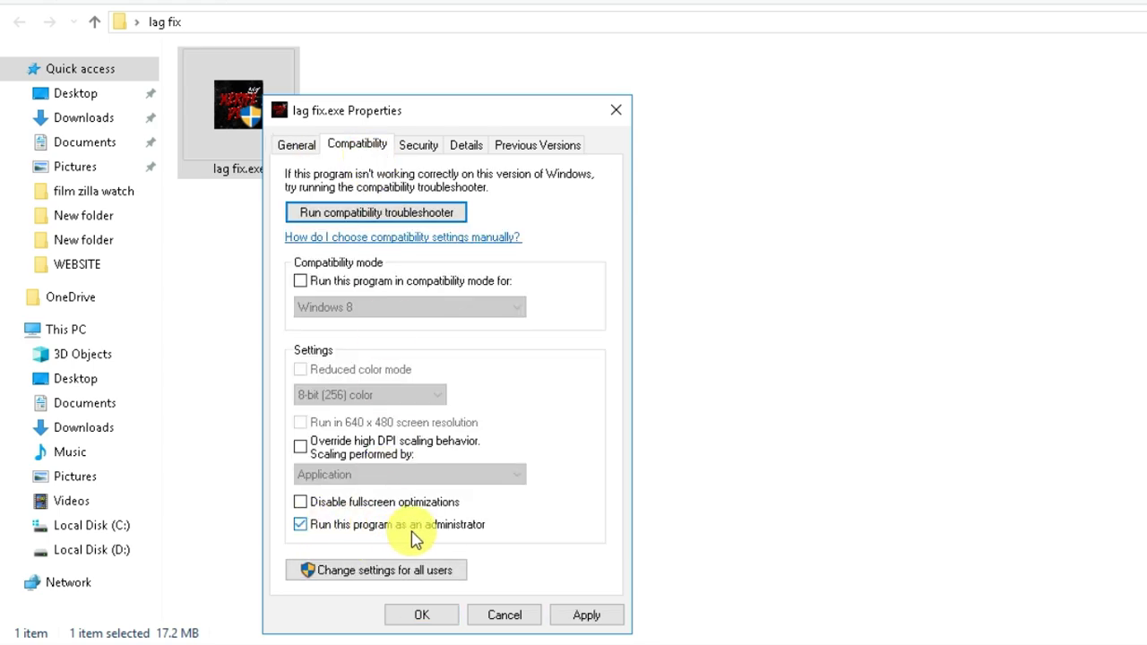
left_click(586, 617)
left_click(439, 616)
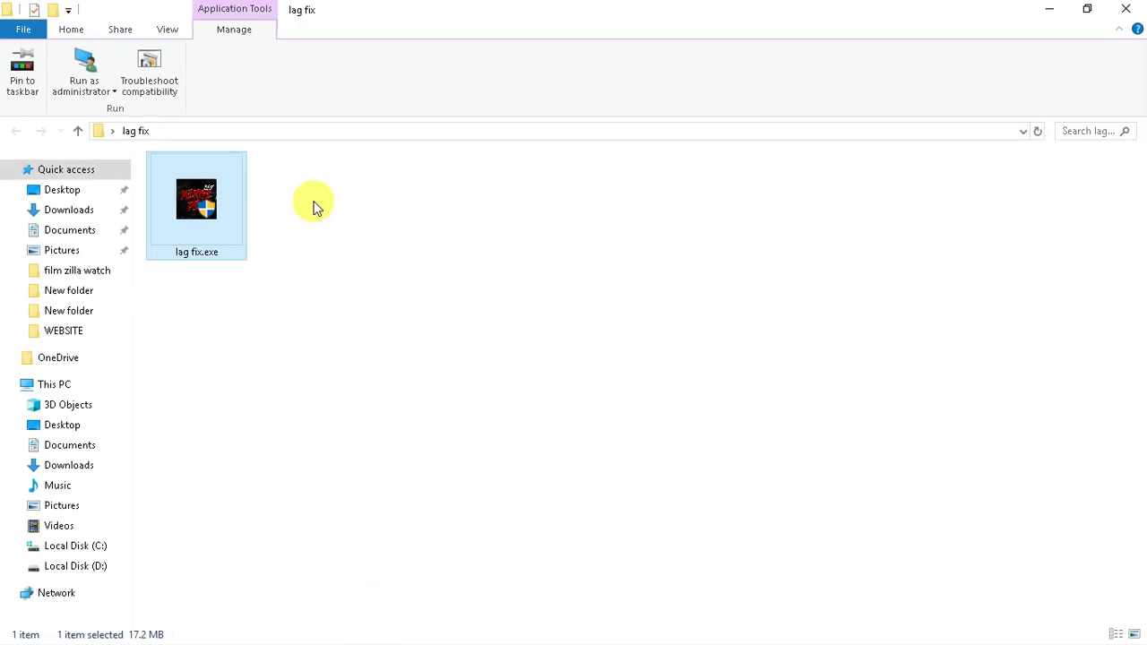
Run lag fix.exe as administrator and close the lag fix folder window
right_click(215, 215)
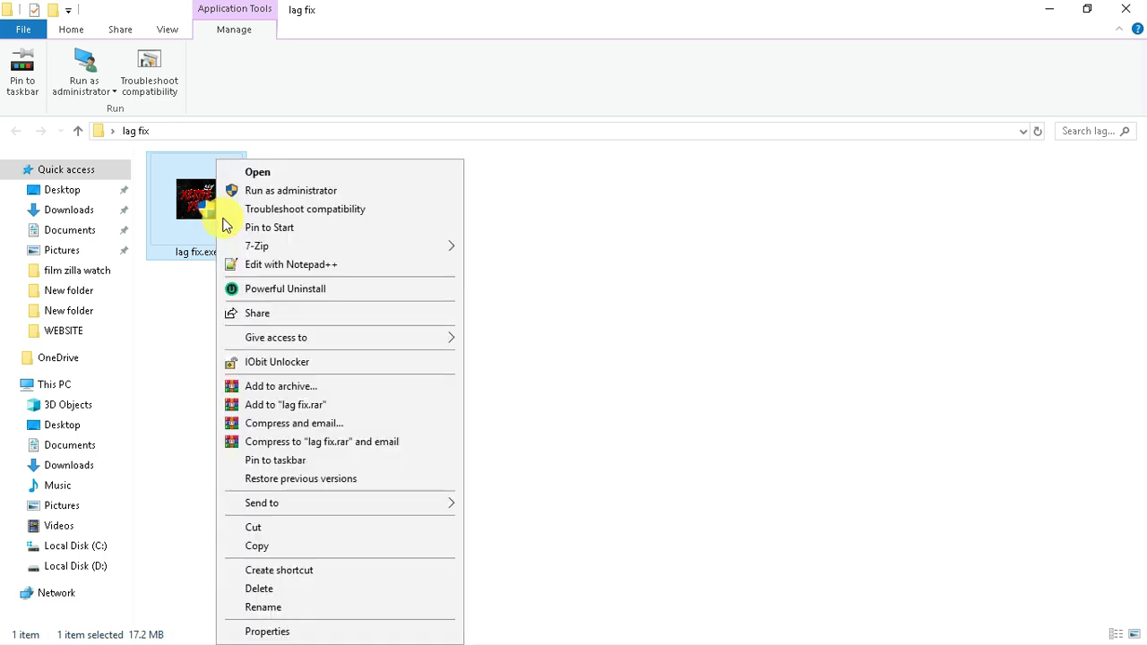
left_click(278, 192)
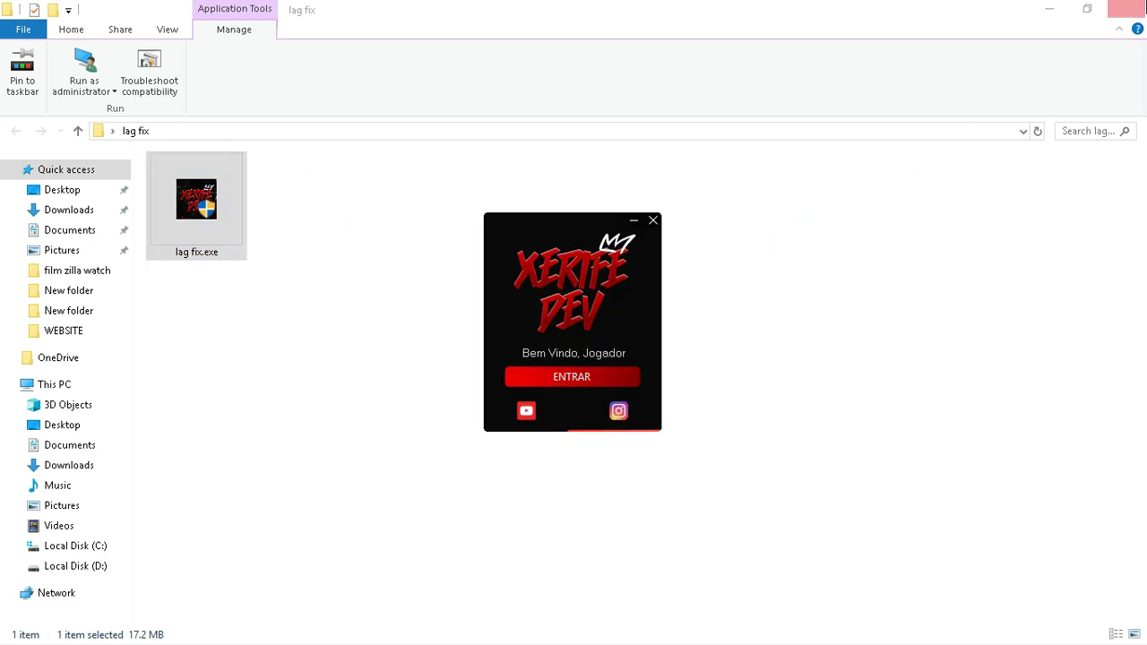
left_click(1126, 9)
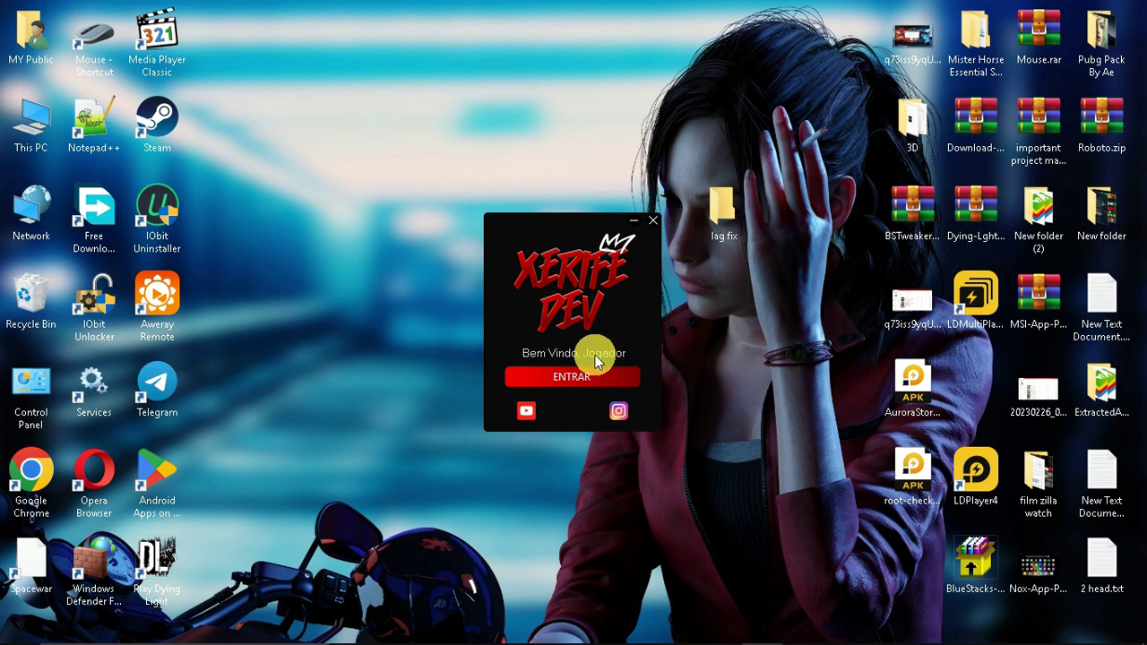
Enter the Xerife Dev tool and dismiss the Pré Formatação welcome message
left_click(571, 377)
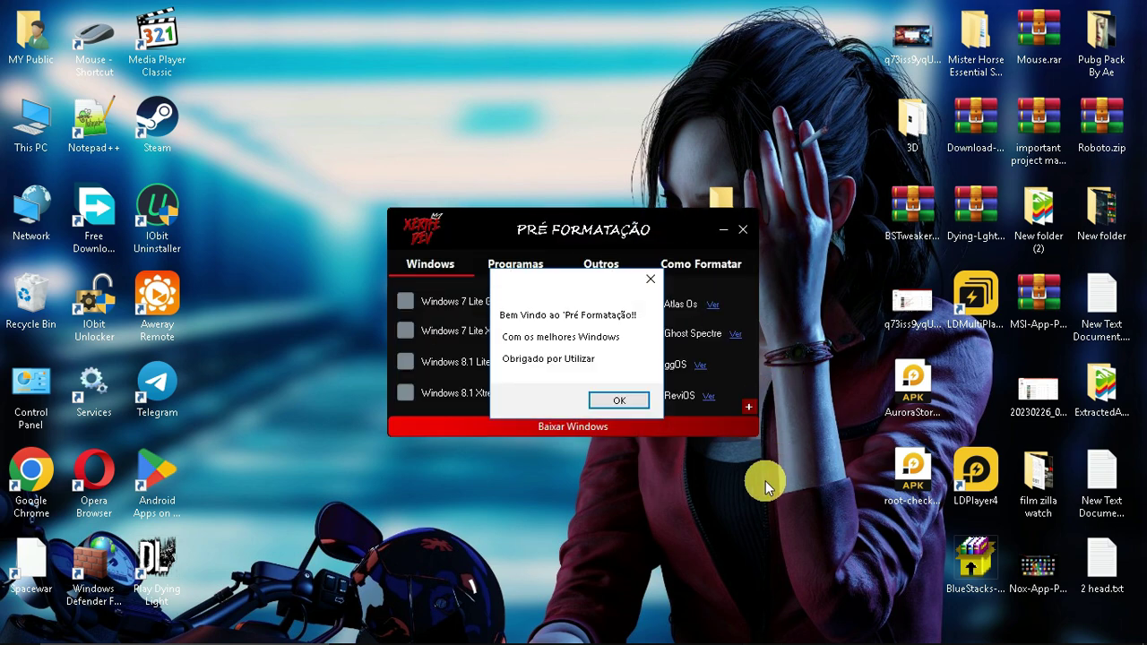
left_click_drag(568, 281, 637, 121)
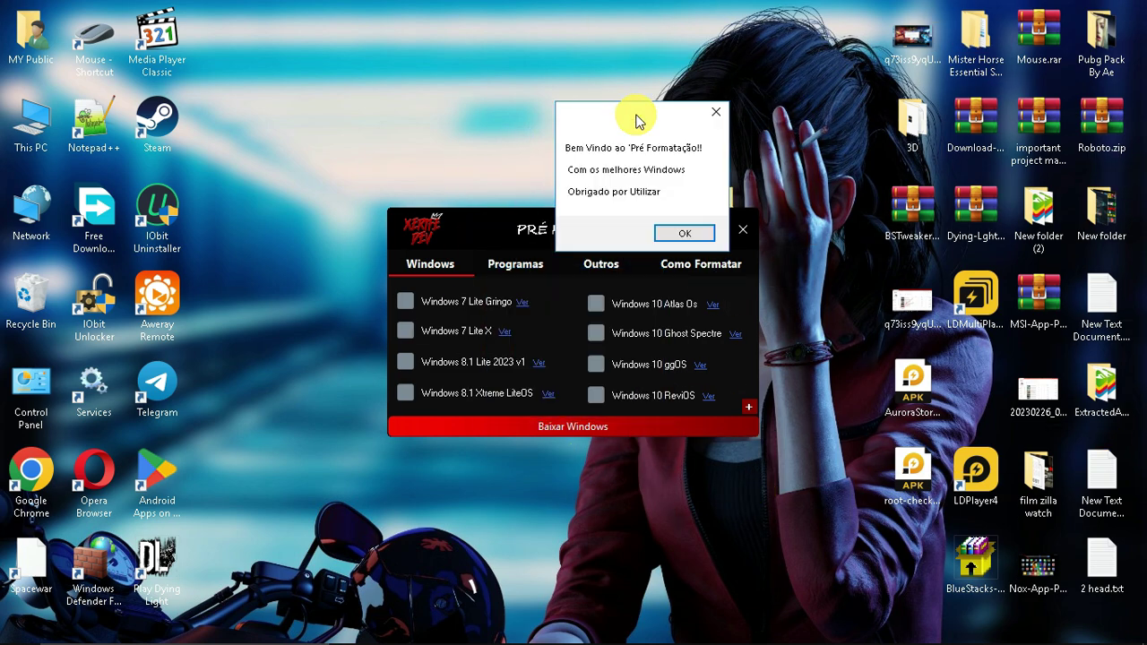
left_click(686, 235)
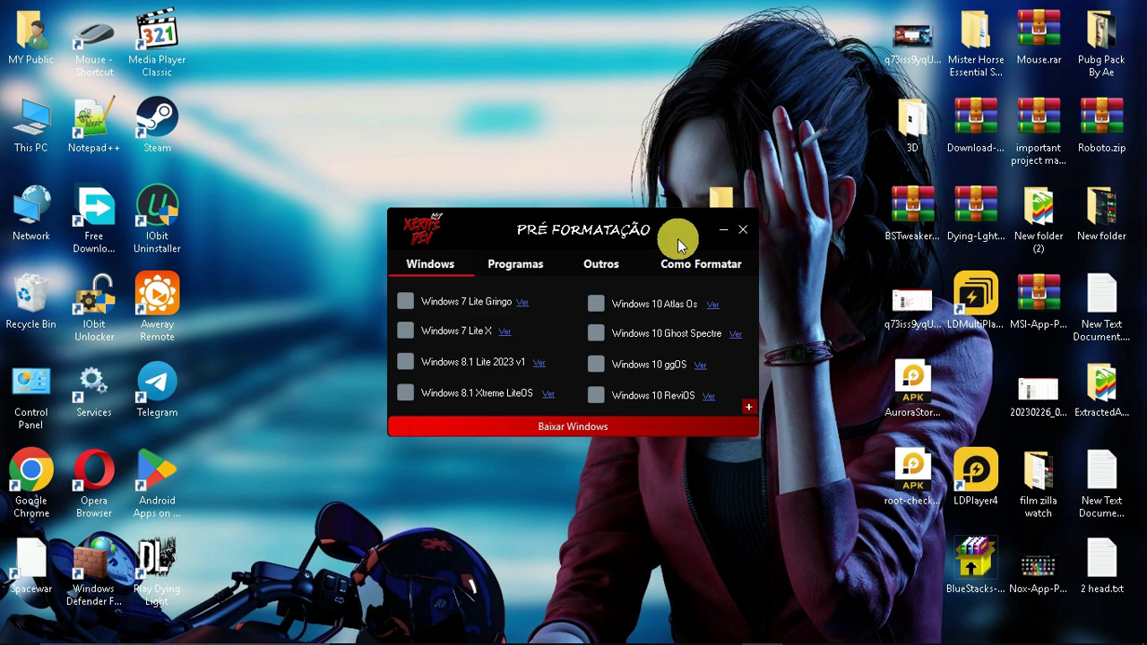
Select Windows 10 ReviOS and open its preview link to check the video address in the browser
left_click(598, 394)
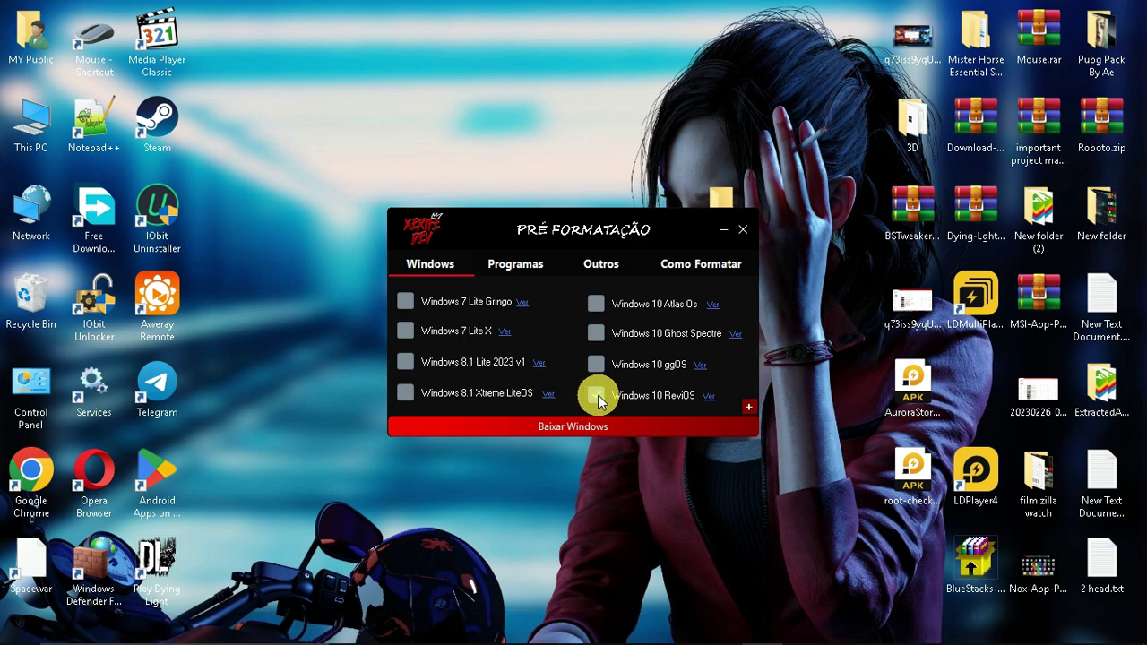
left_click(707, 394)
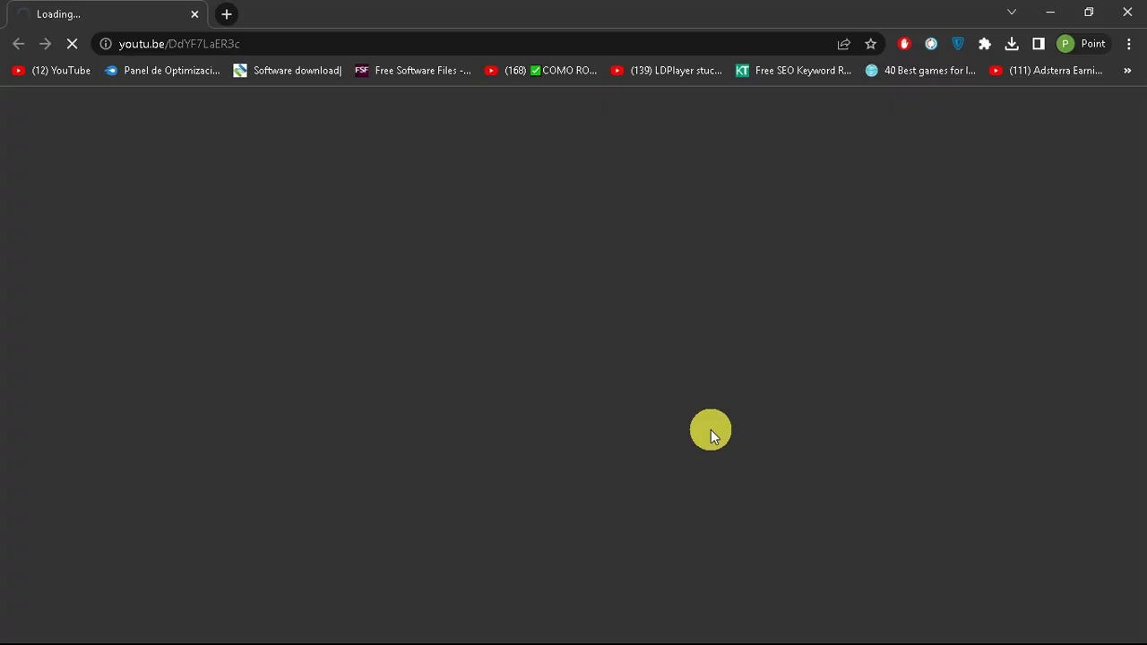
left_click(402, 52)
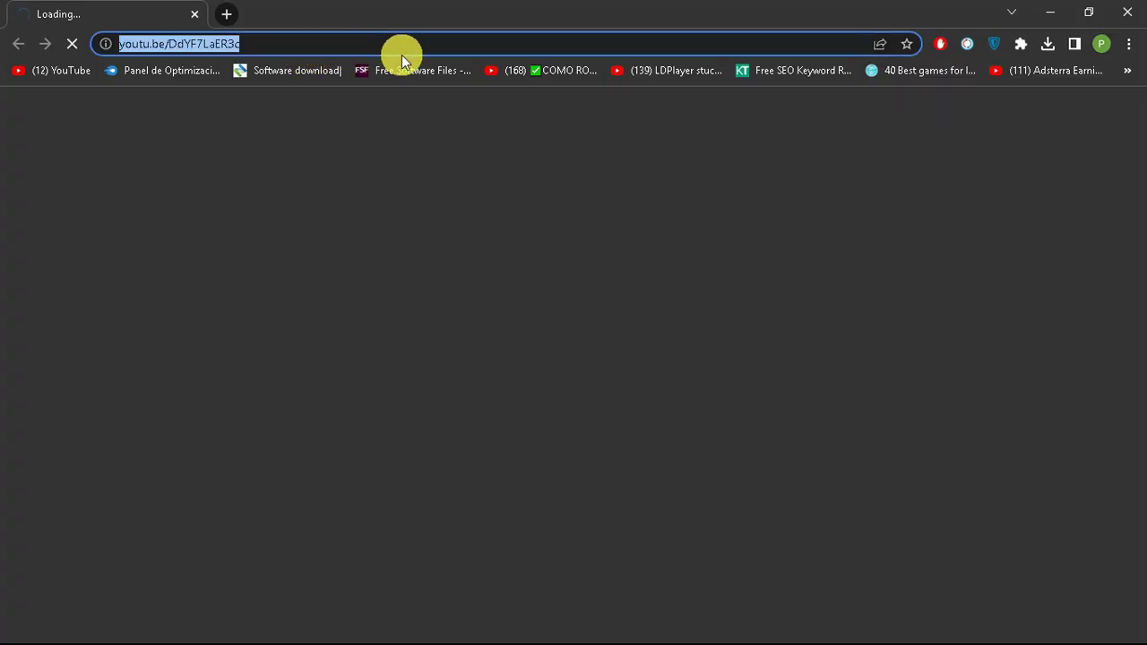
left_click(456, 51)
left_click_drag(457, 51, 109, 63)
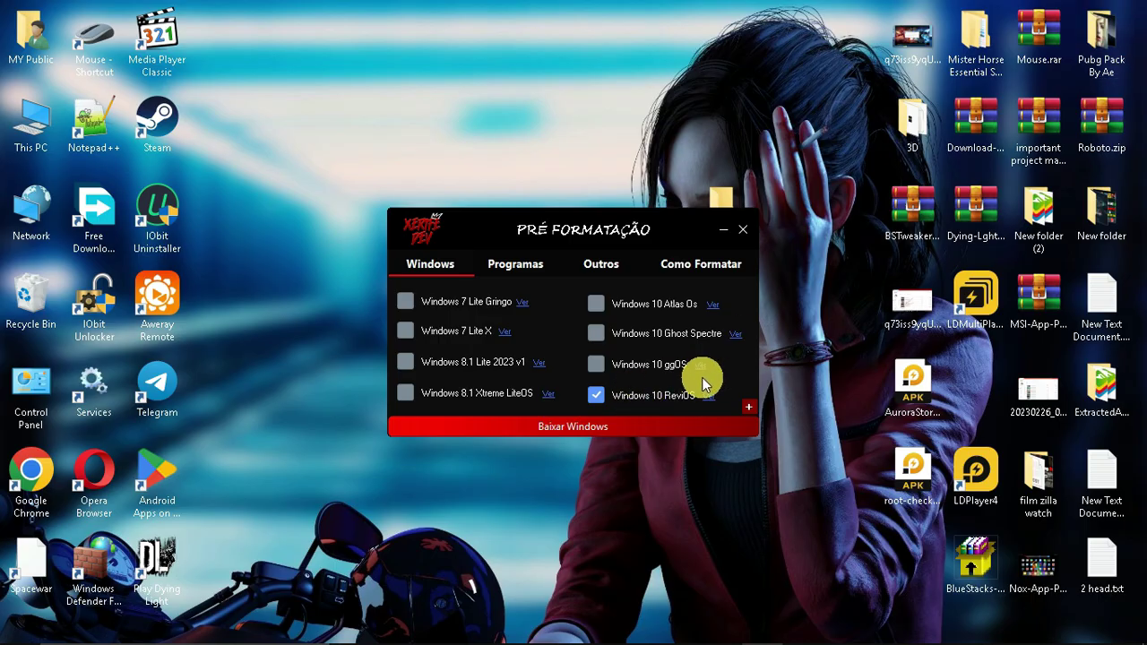
Choose Windows 10 Ghost Spectre instead of ggOS and open its preview link in the browser
left_click(596, 364)
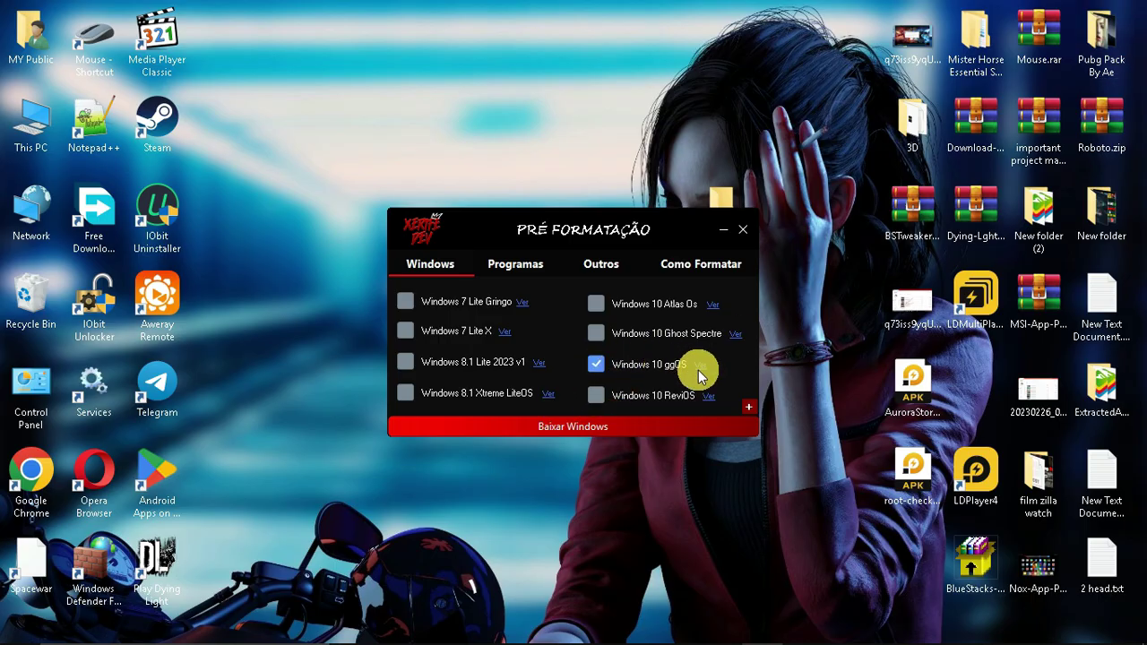
left_click(597, 364)
left_click(618, 337)
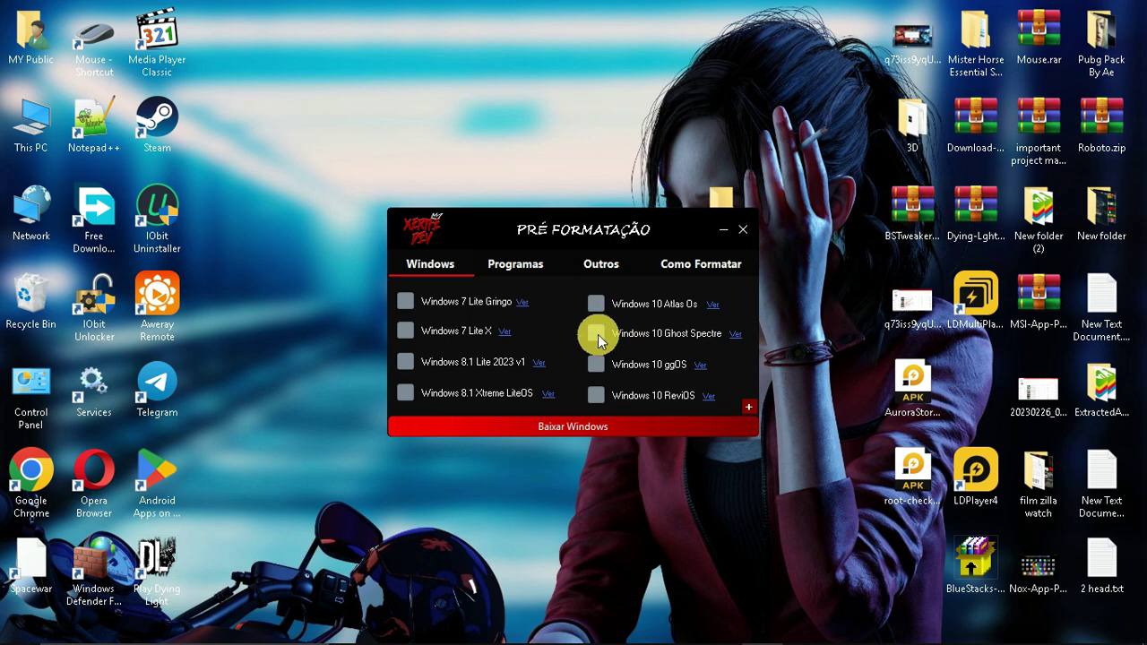
left_click(735, 334)
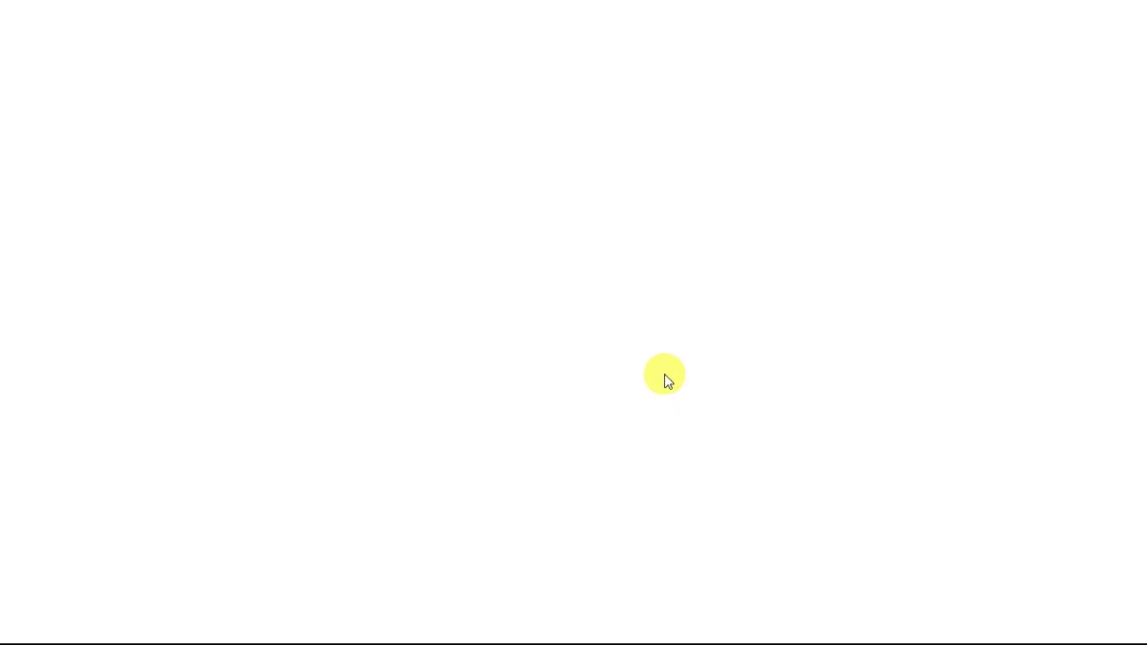
double_click(269, 43)
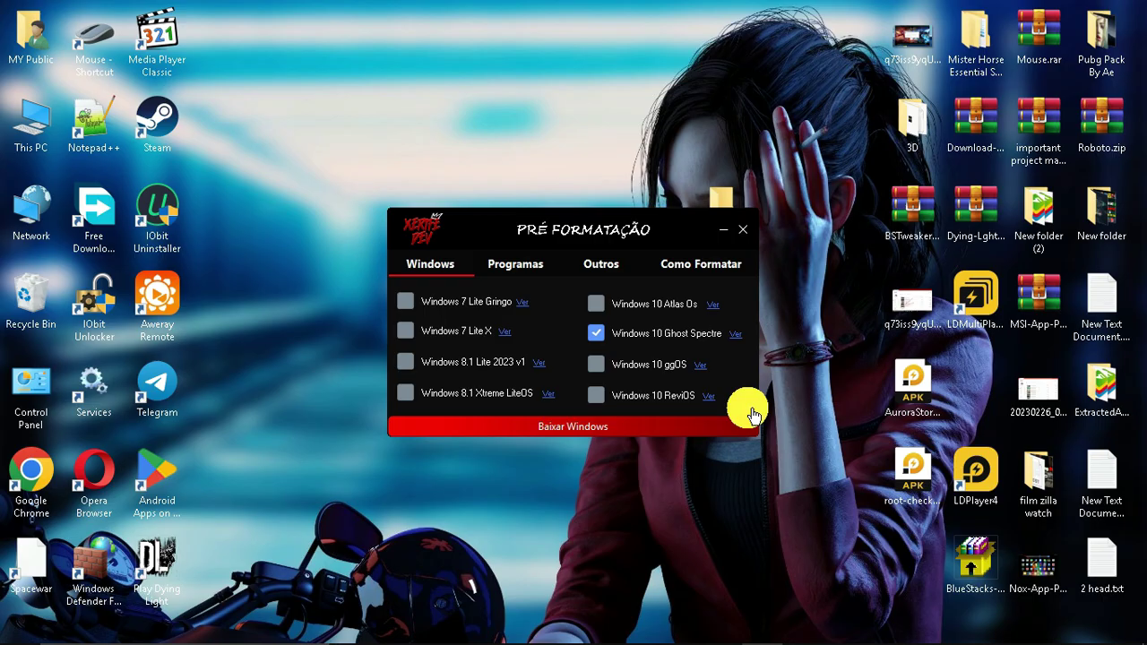
View the list of additional Windows builds, close it, and clear the Windows 10 Ghost Spectre selection
left_click(749, 410)
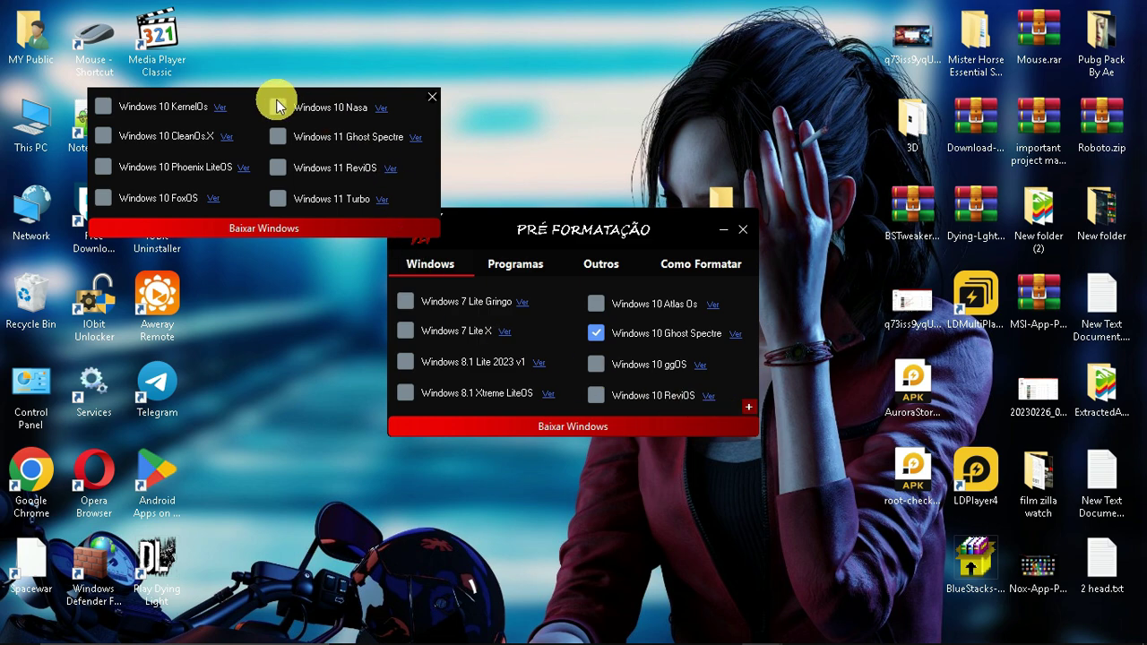
left_click(433, 98)
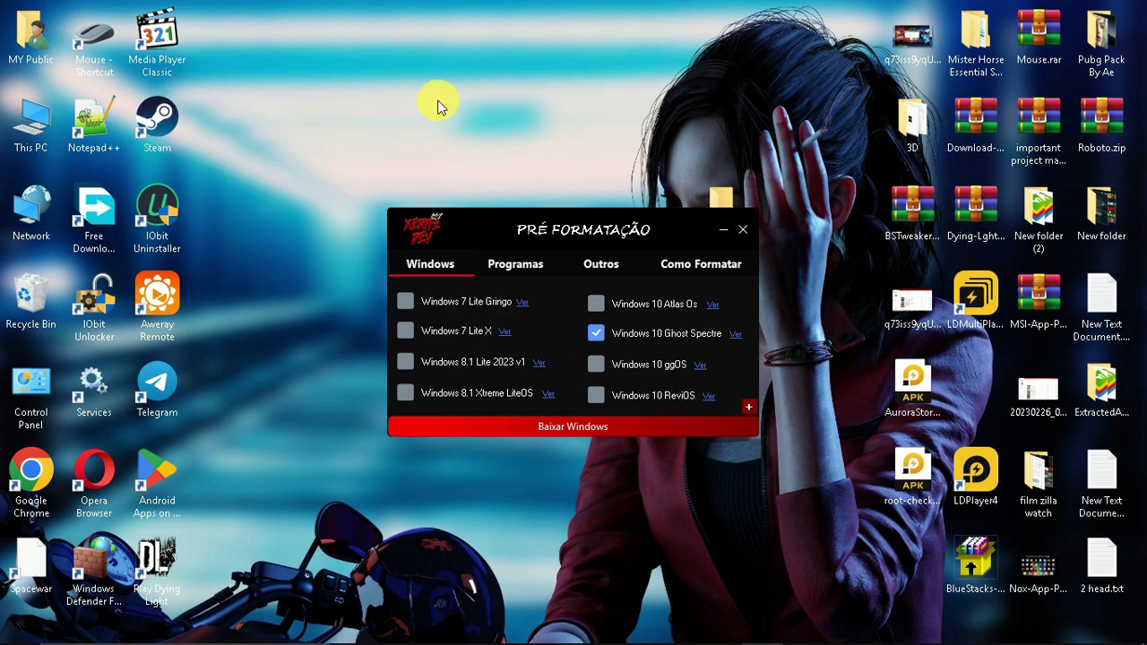
left_click(595, 332)
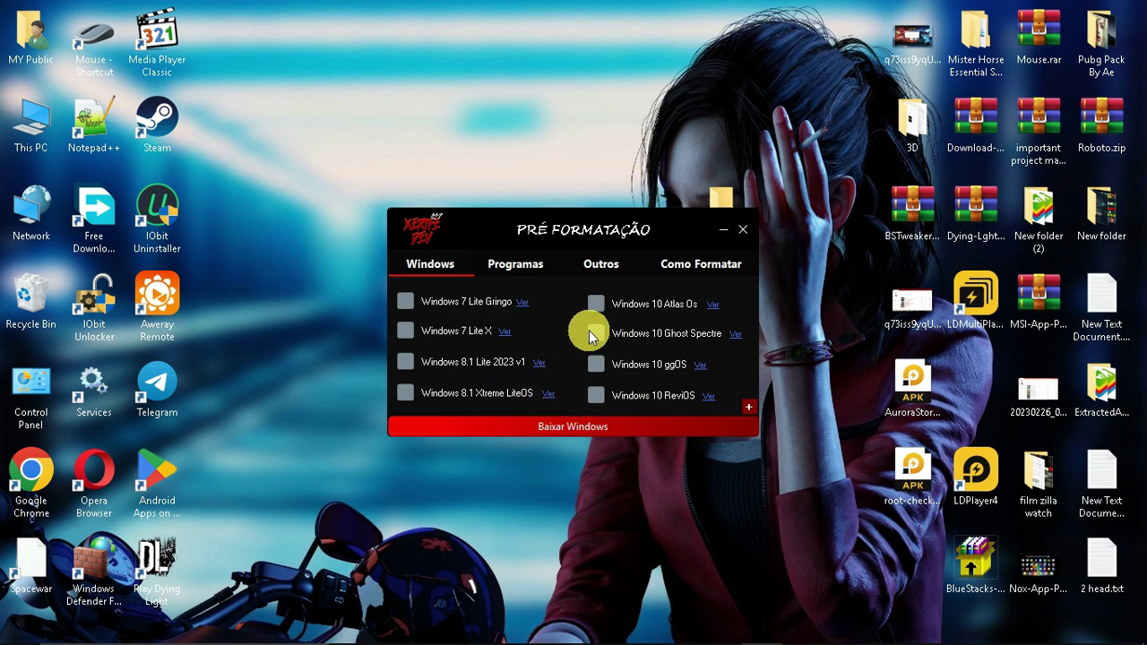
Select Windows 8.1 Xtreme LiteOS and open its preview link
left_click(547, 396)
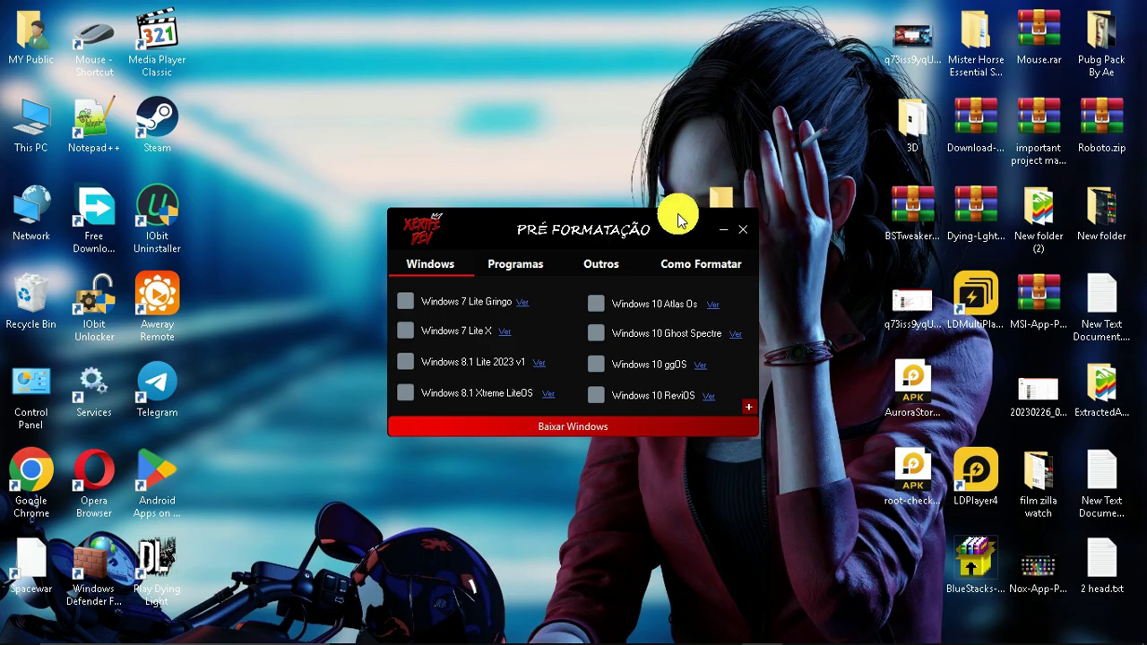
left_click(404, 393)
left_click(548, 395)
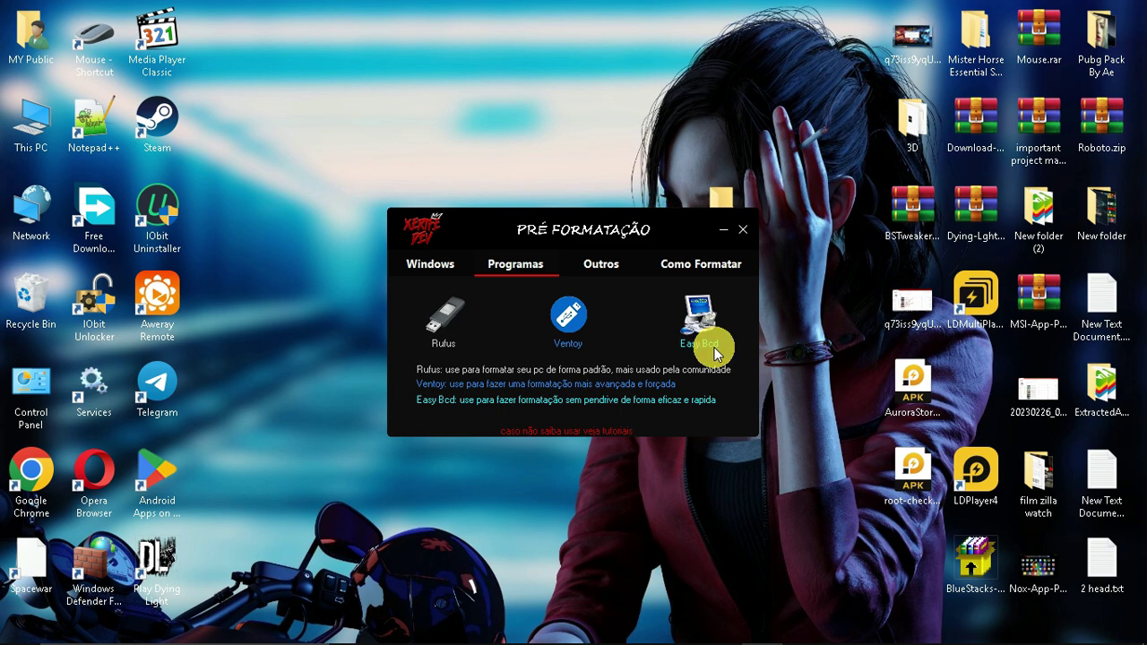
Show the Outros optimization options and run the Limpar Navegadores cleanup
left_click(601, 265)
mouse_move(884, 628)
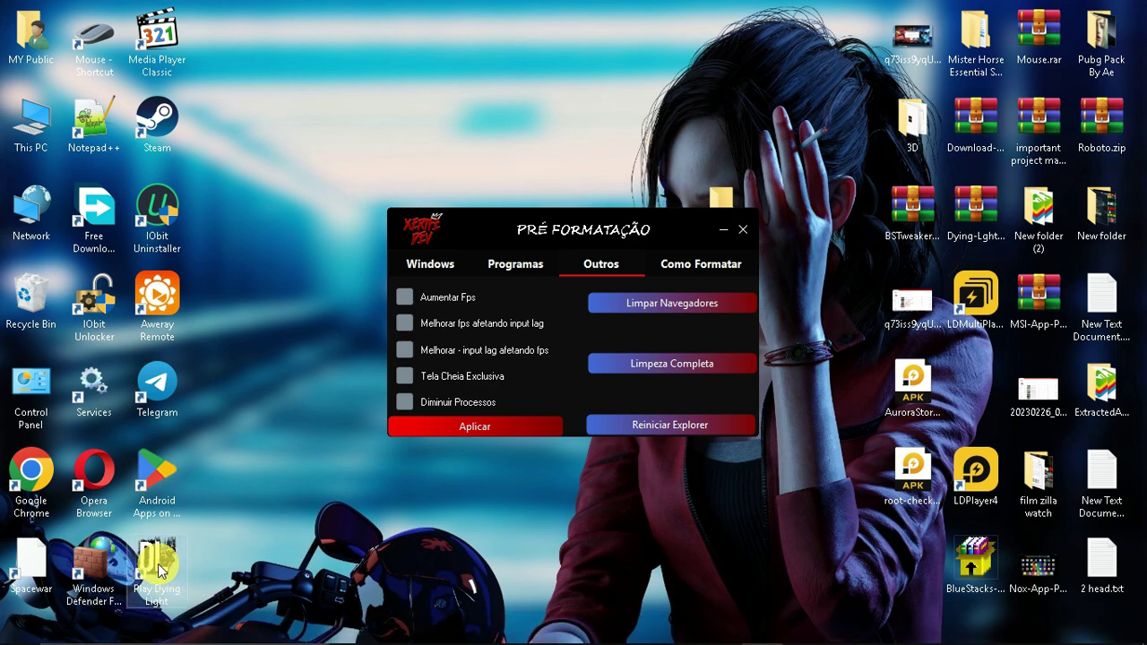
left_click(673, 308)
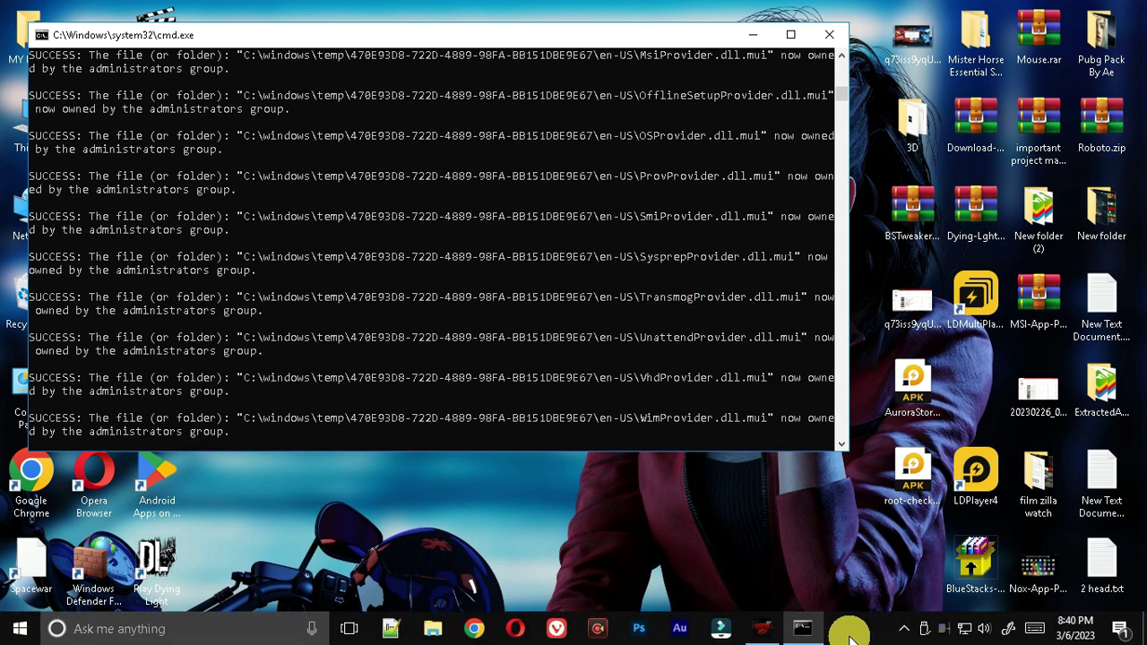
Open Task Manager and place it beside the cleanup's command window to watch the running processes
right_click(852, 626)
left_click(906, 552)
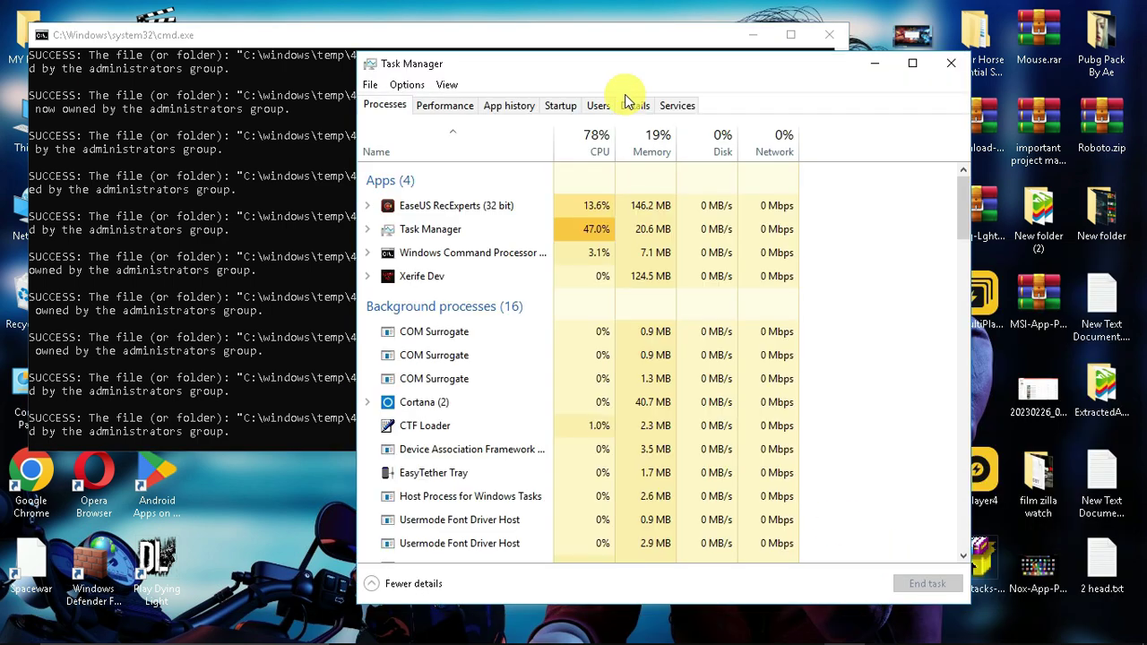
left_click_drag(627, 59, 928, 2)
scroll(929, 326, "down", 1)
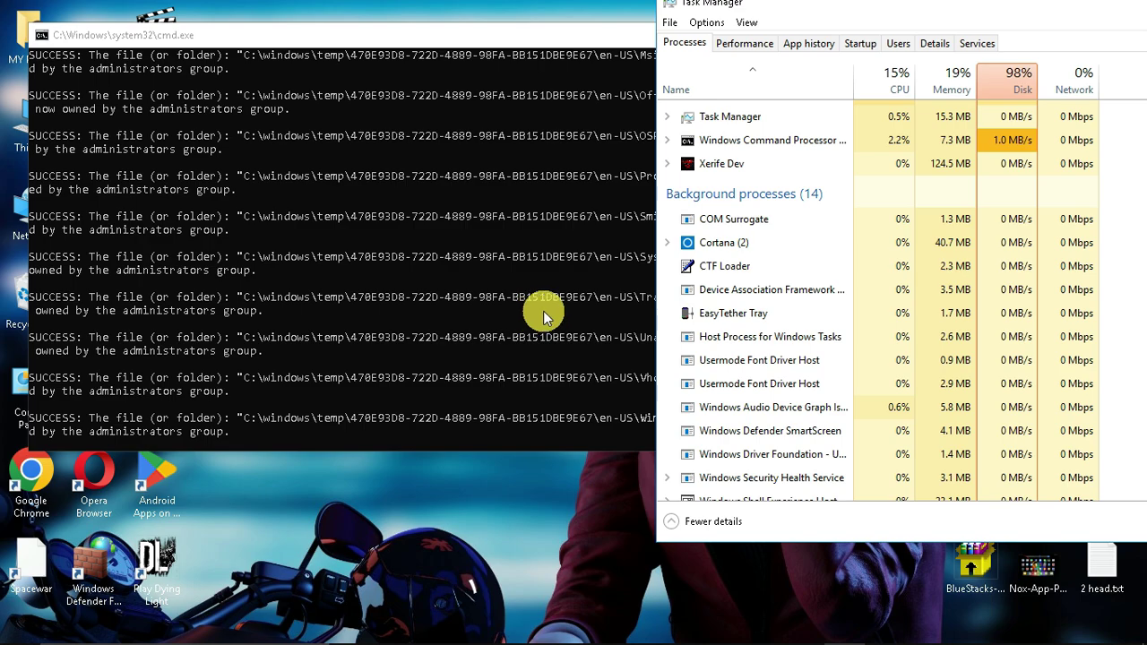
left_click_drag(746, 21, 796, 42)
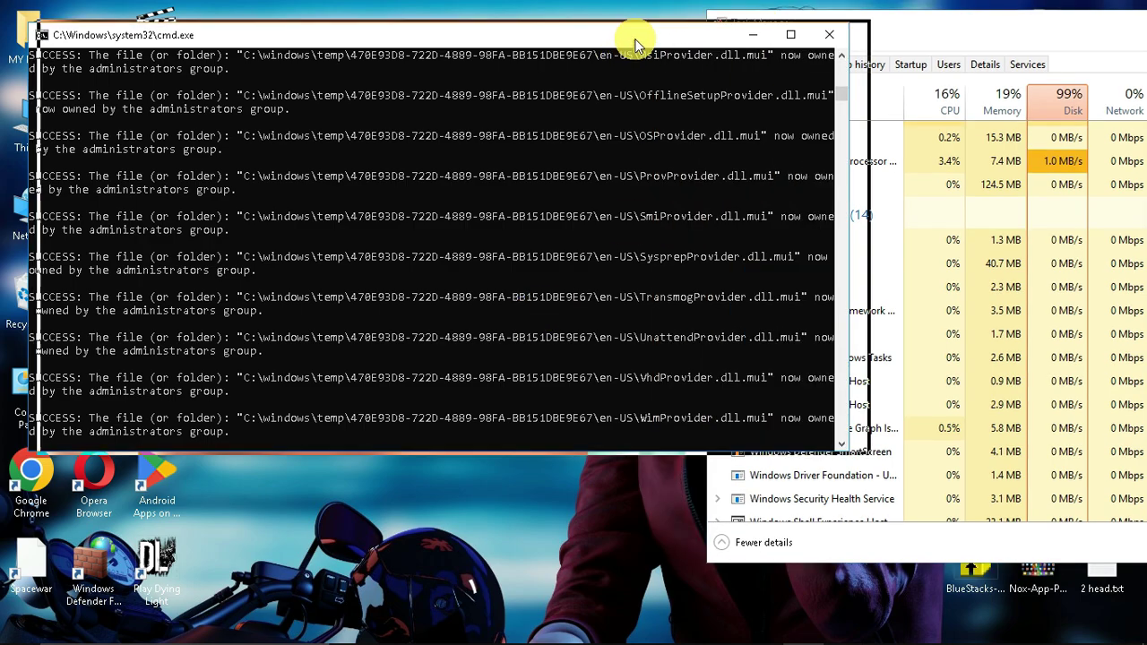
Bring the Pré Formatação window back to the front and run the Limpeza Completa cleanup
left_click(794, 628)
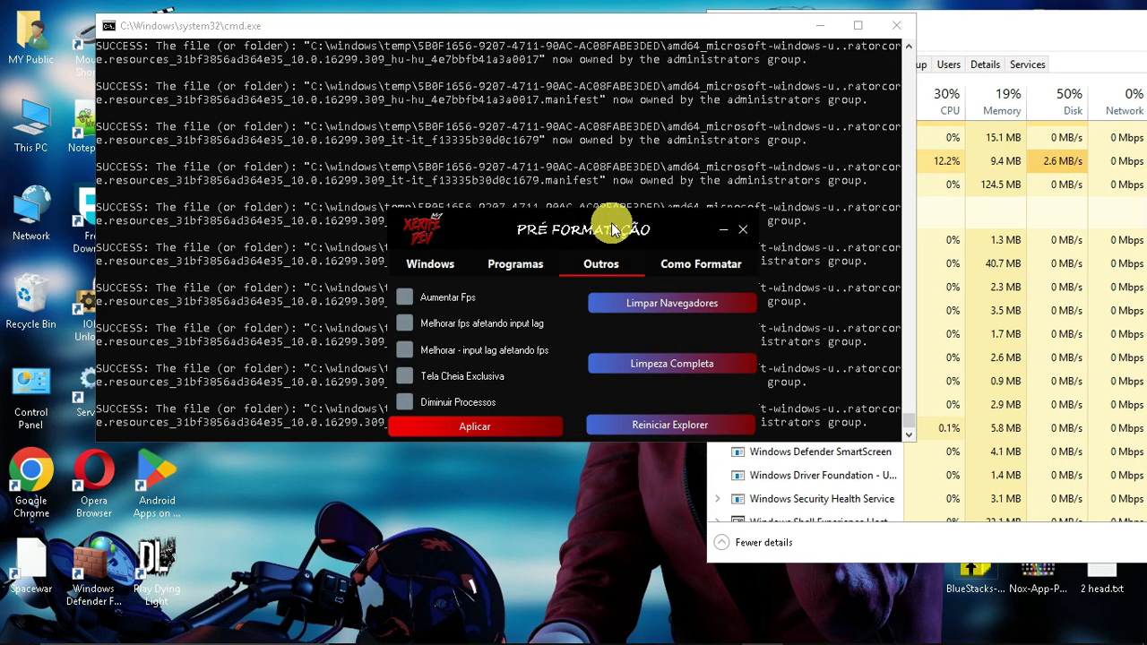
left_click(993, 334)
left_click(592, 222)
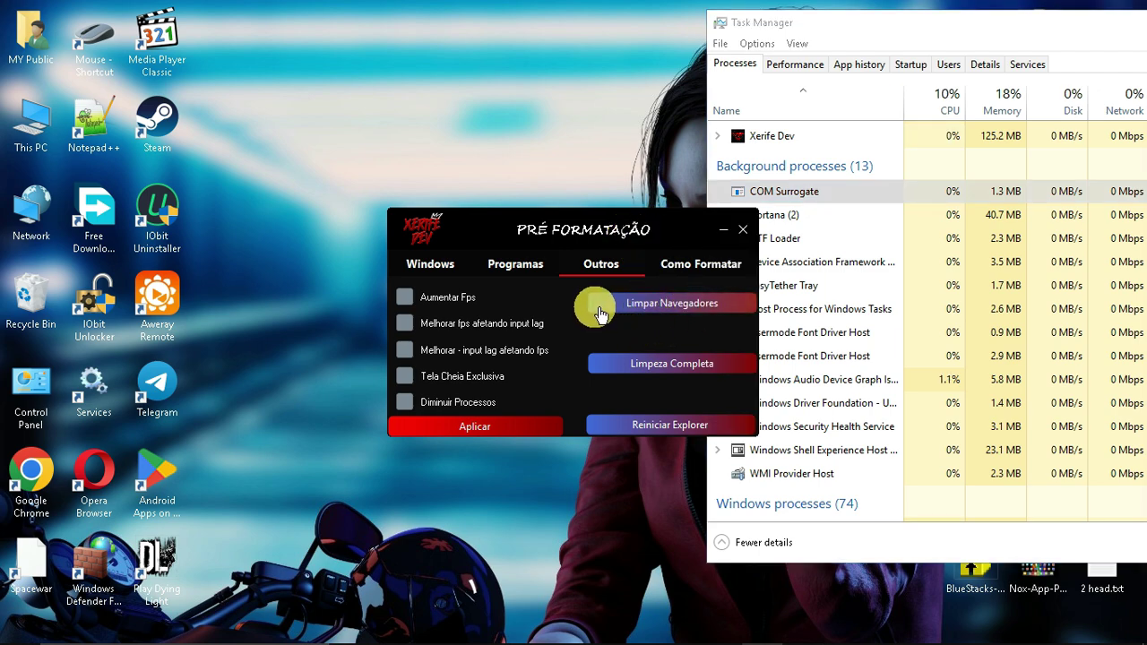
left_click(698, 355)
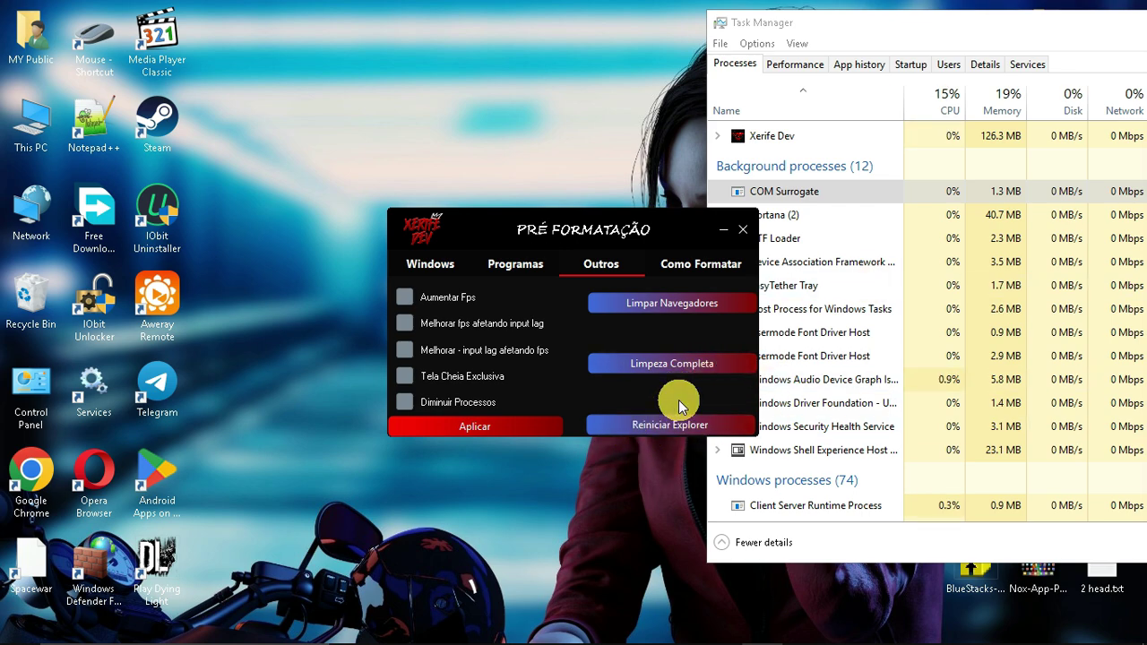
Locate and select the Windows Explorer process in Task Manager
left_click(861, 435)
scroll(861, 436, "down", 10)
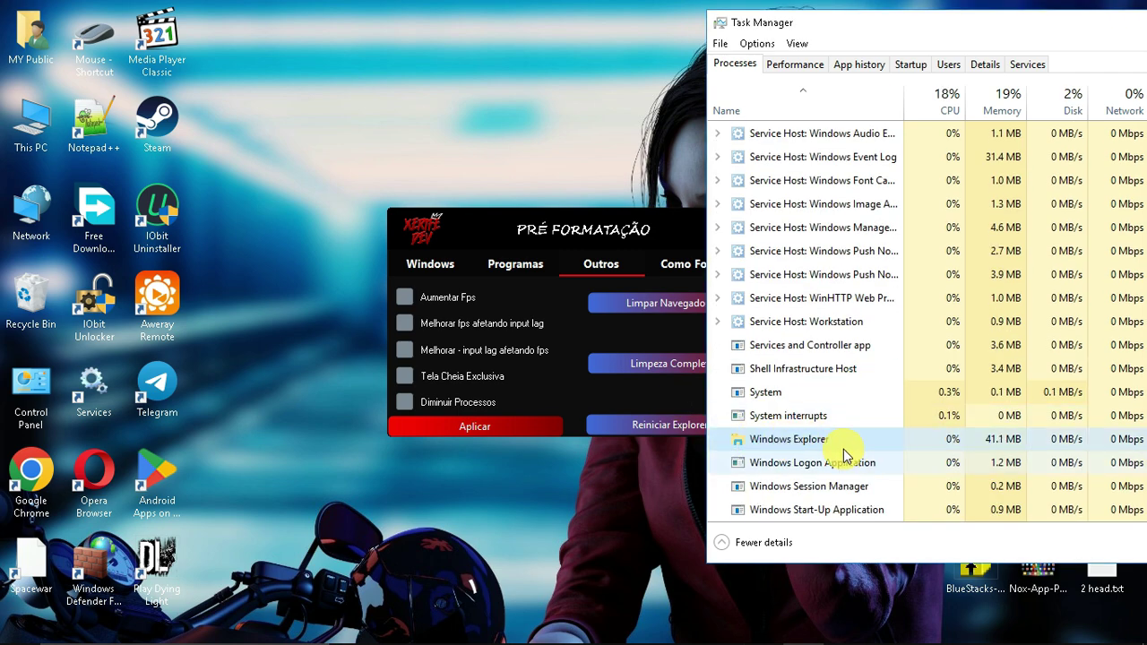
left_click(761, 438)
Enable Aumentar Fps, both input lag options, Tela Cheia Exclusiva and Diminuir Processos, apply them and dismiss the message
left_click(416, 305)
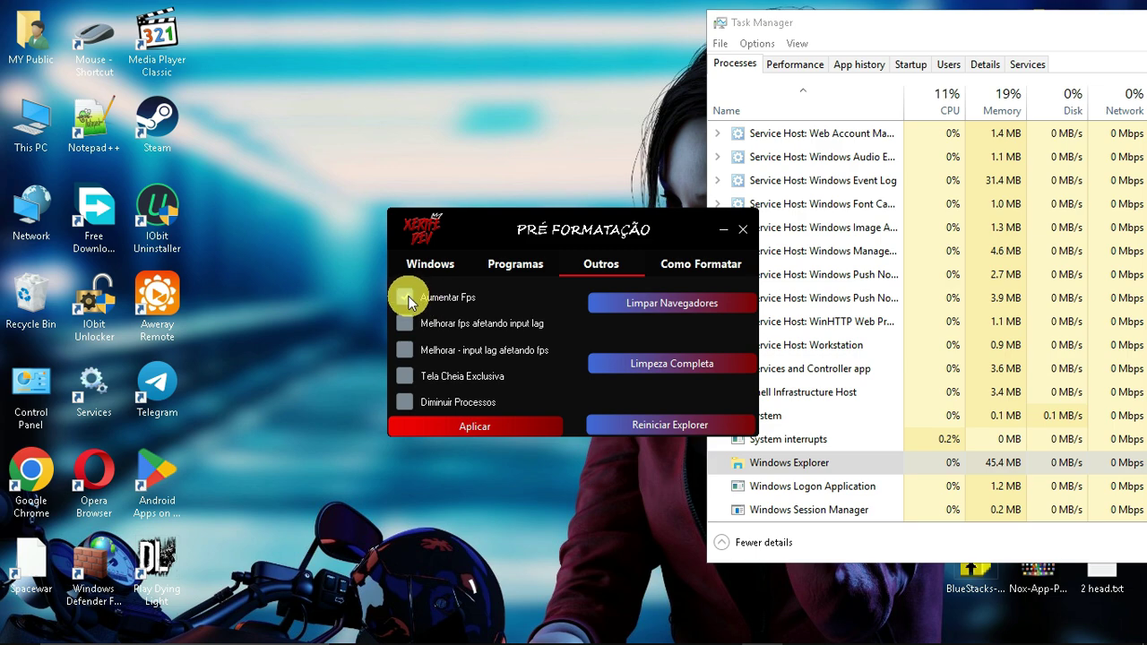
left_click(405, 326)
left_click(407, 402)
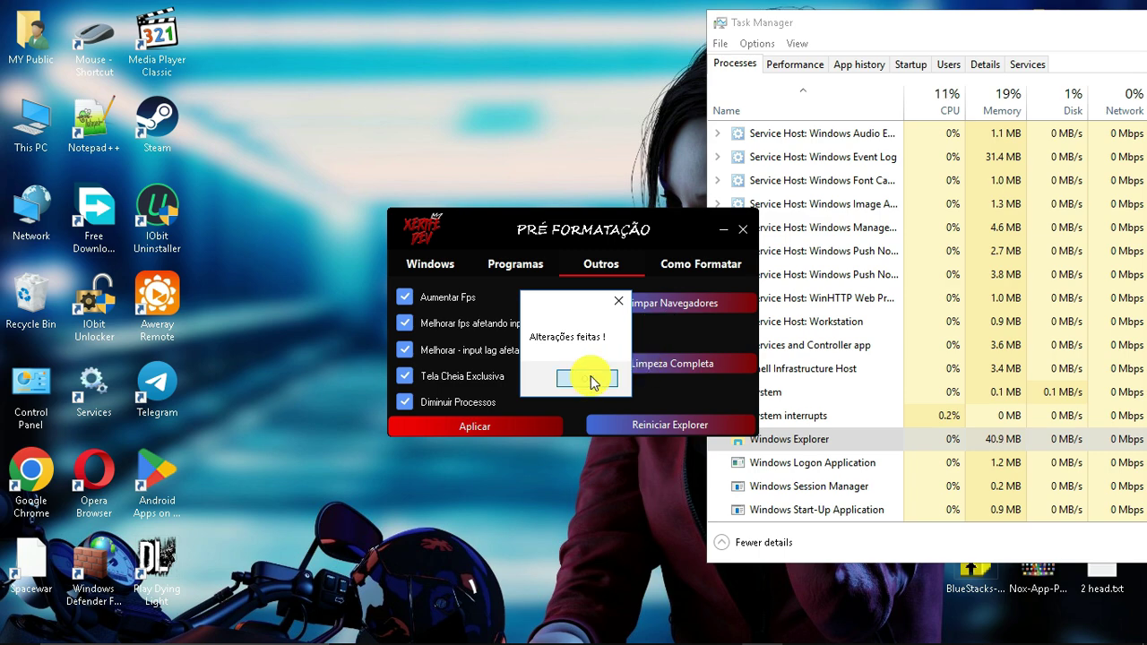
left_click(587, 379)
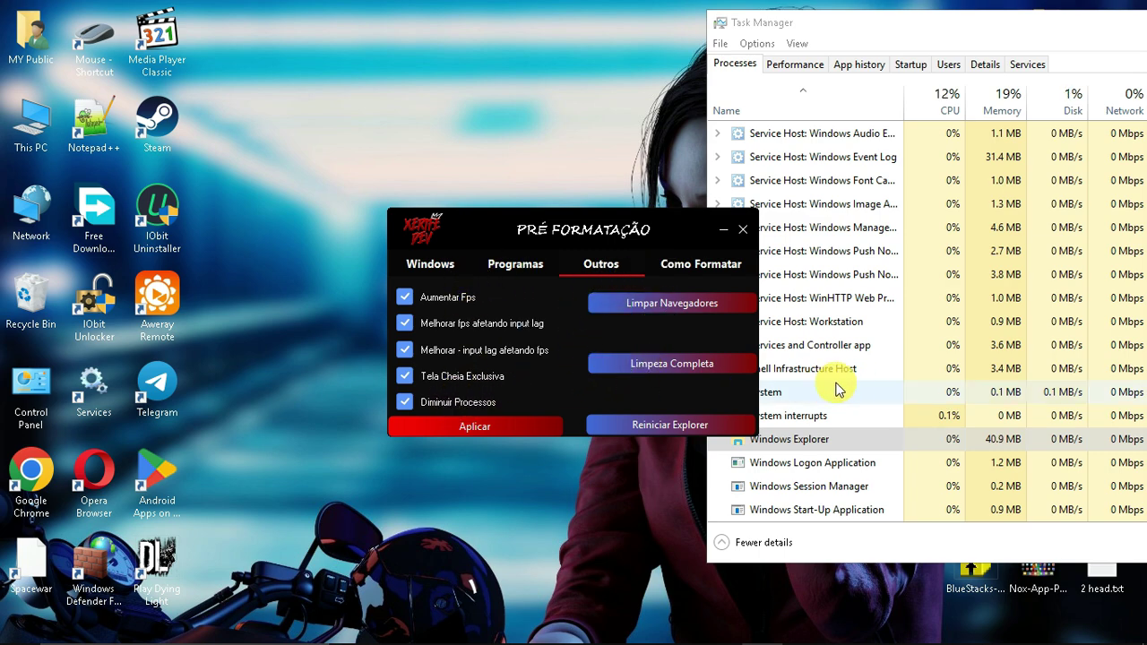
View the Como Formatar tutorial links and minimize all windows to show the desktop
left_click(685, 268)
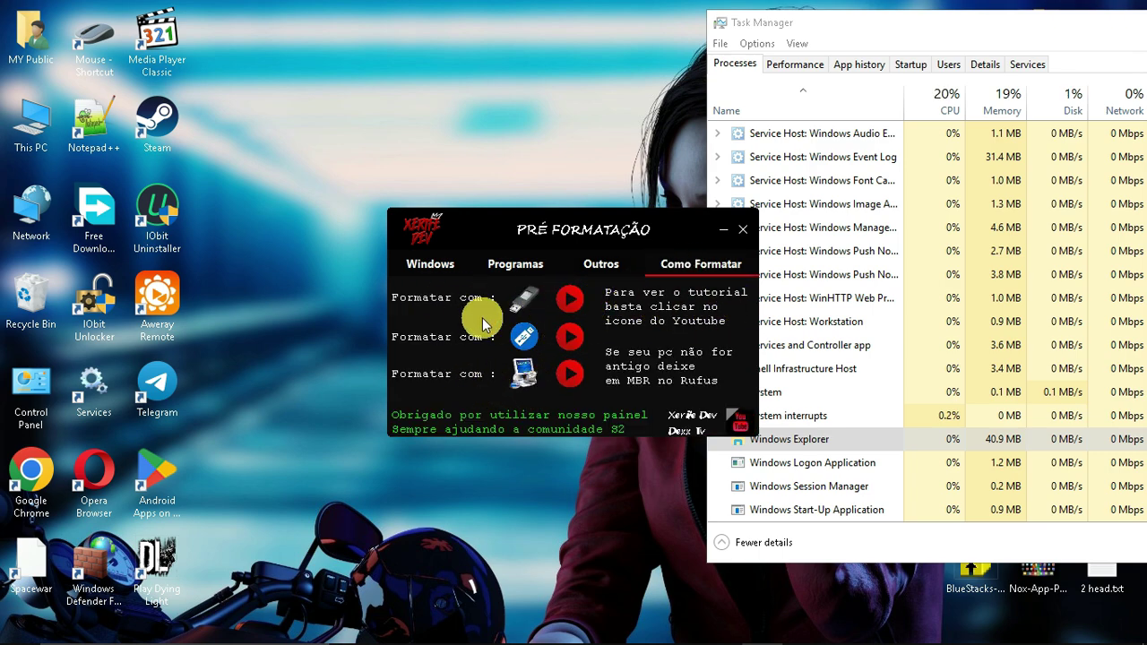
key("super+d")
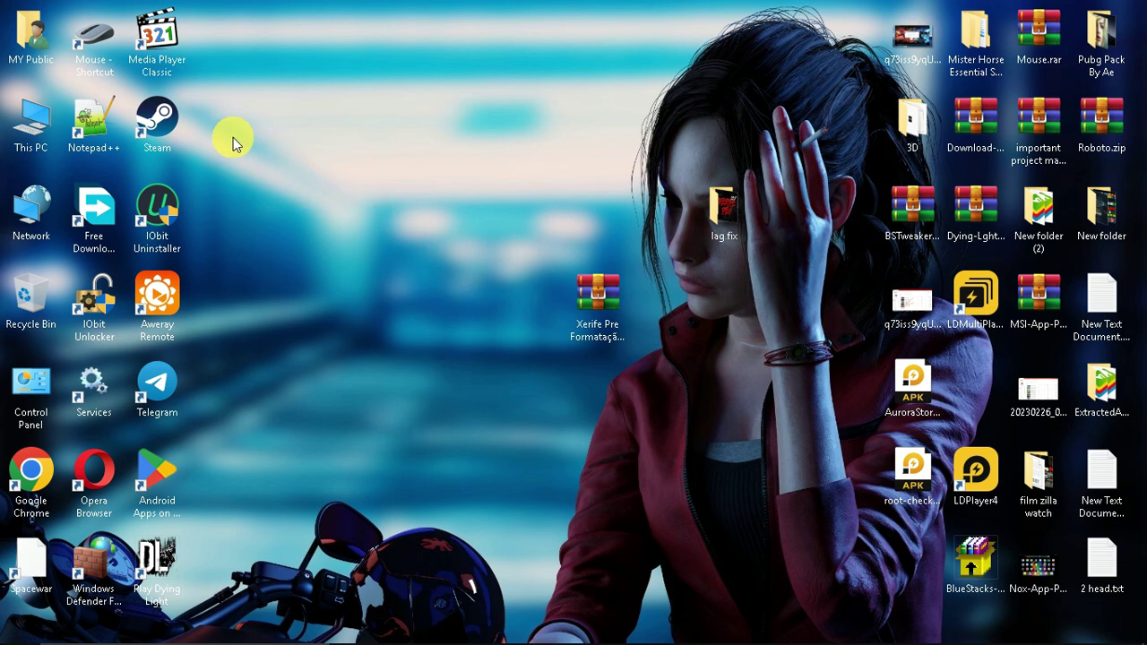
left_click_drag(233, 140, 470, 301)
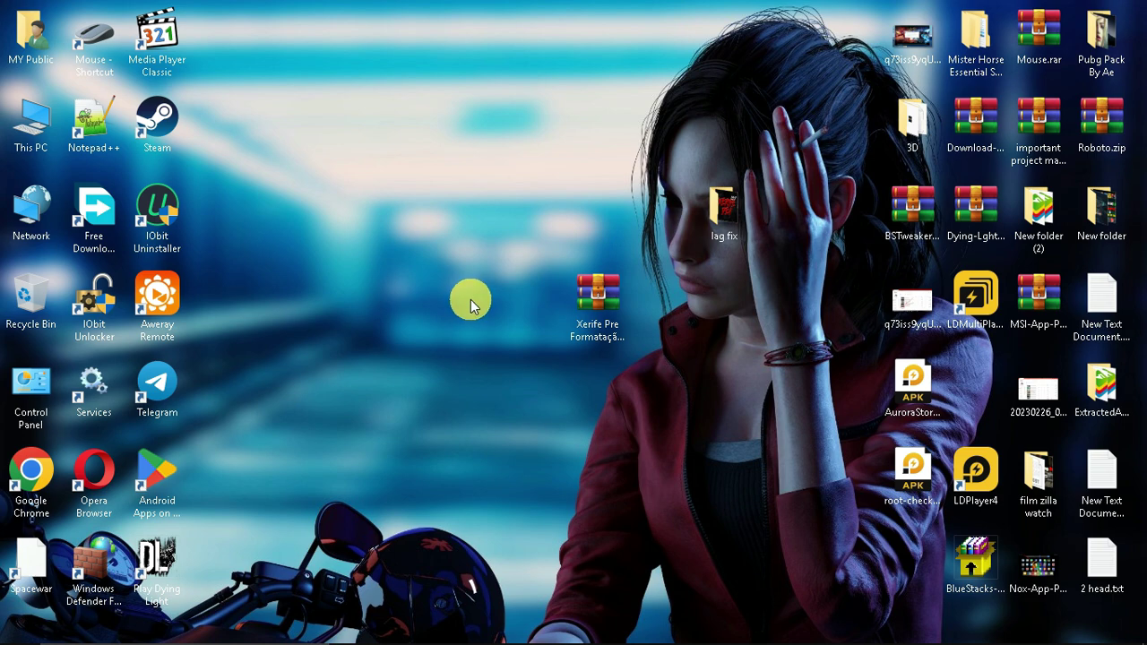
left_click_drag(664, 67, 785, 279)
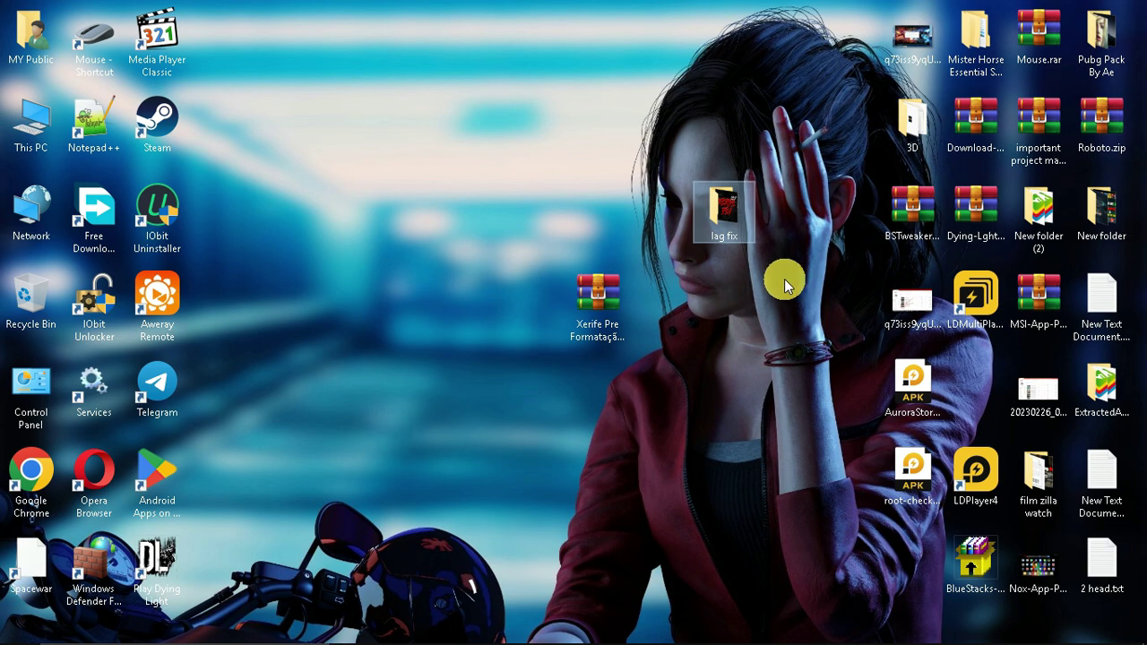